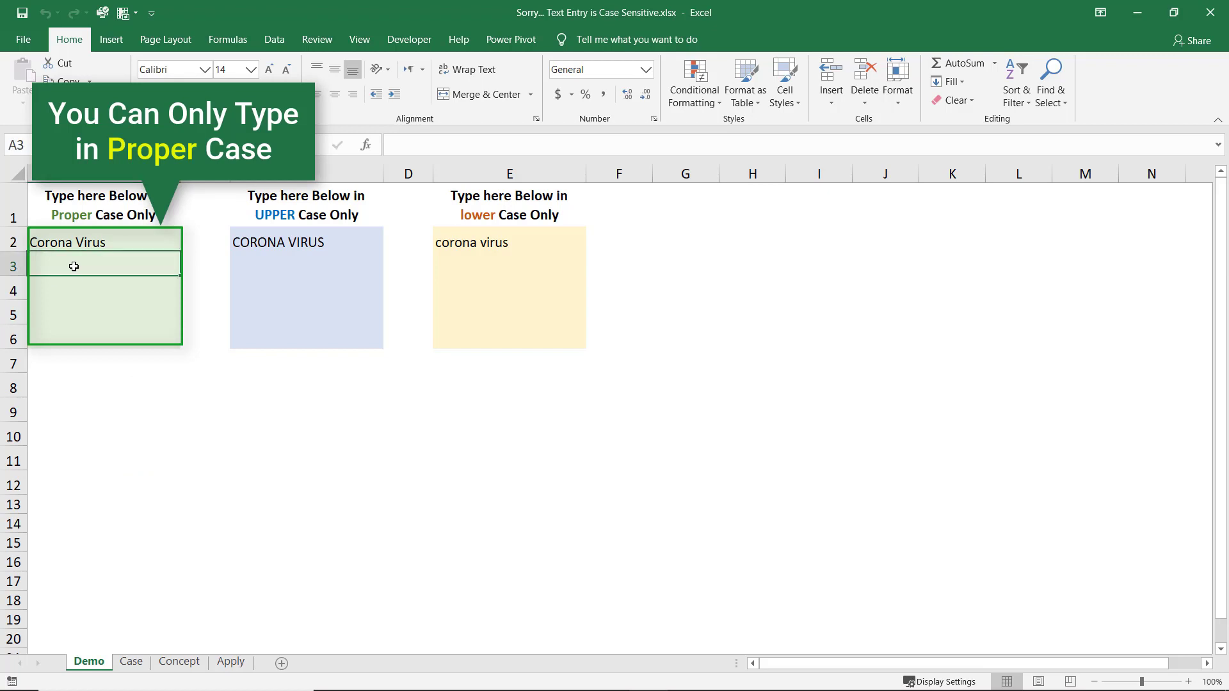
# Enter a name in A3, getting it accepted in Proper case after the lowercase version is rejected
pyautogui.write('nabil mo')
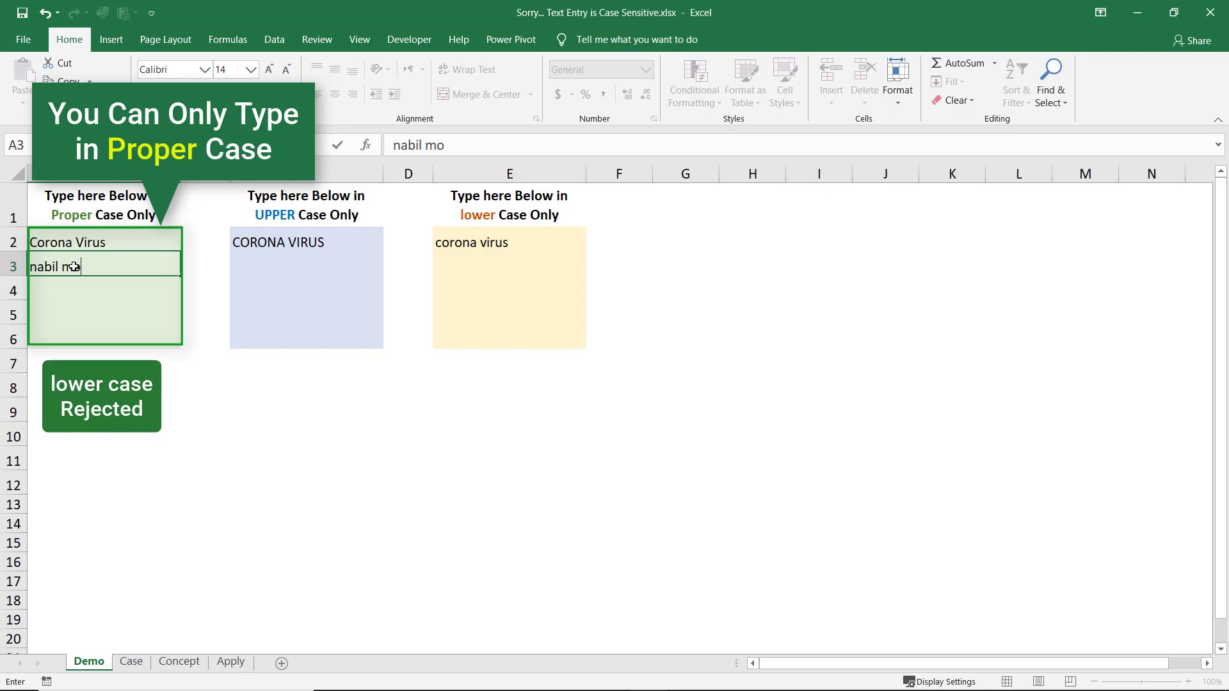
pyautogui.write('urad')
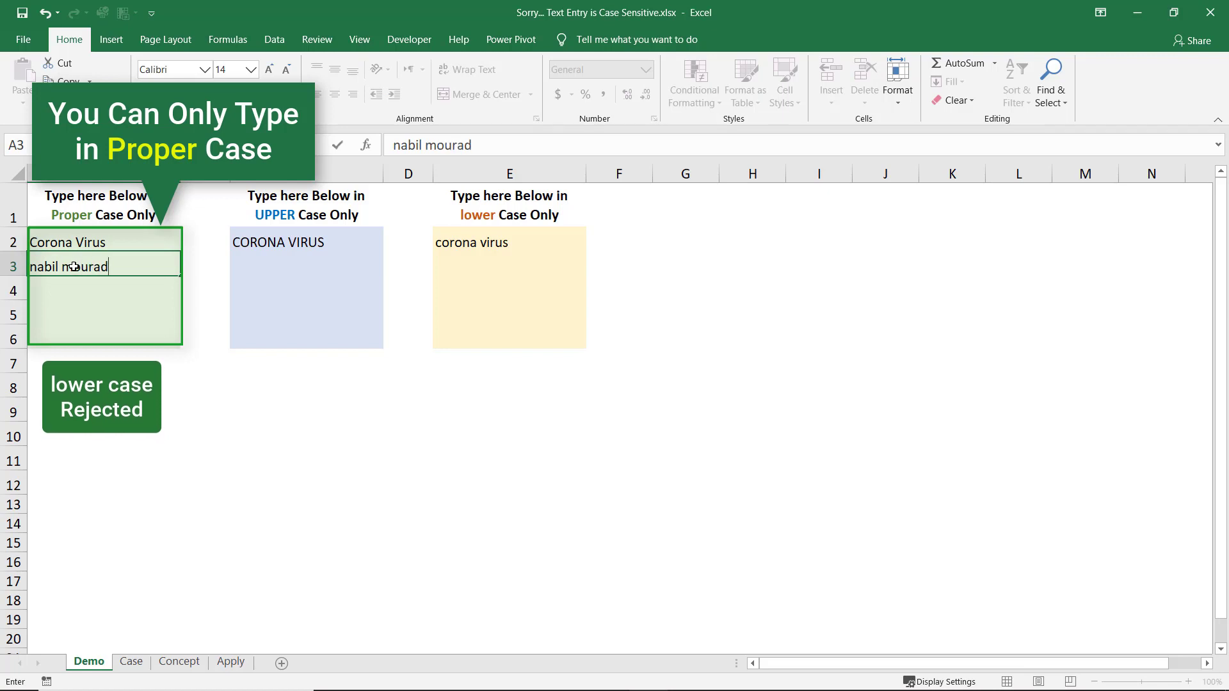
pyautogui.press('Return')
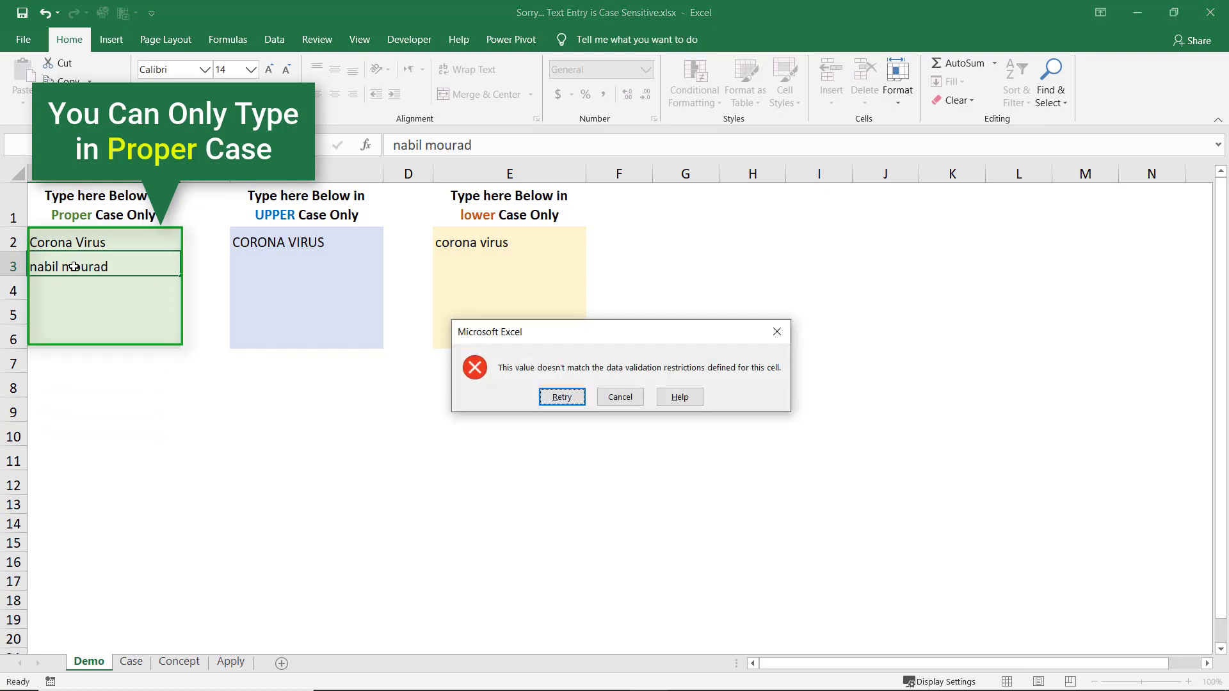
pyautogui.press('Return')
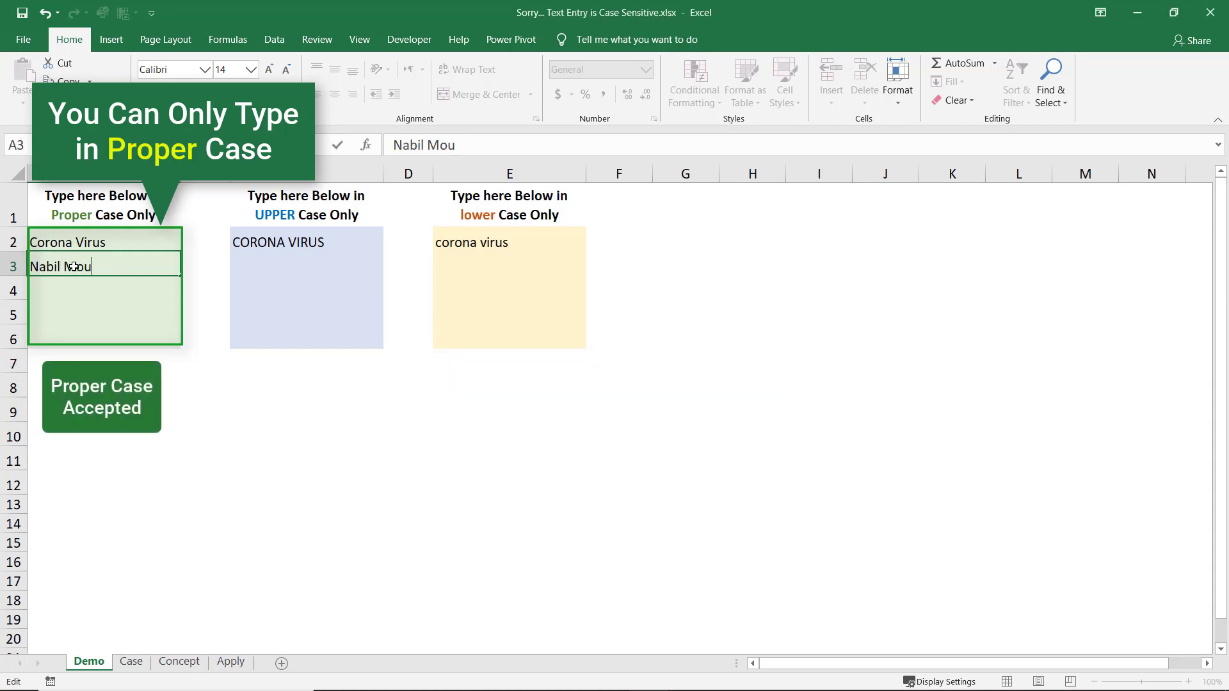
pyautogui.press('Return')
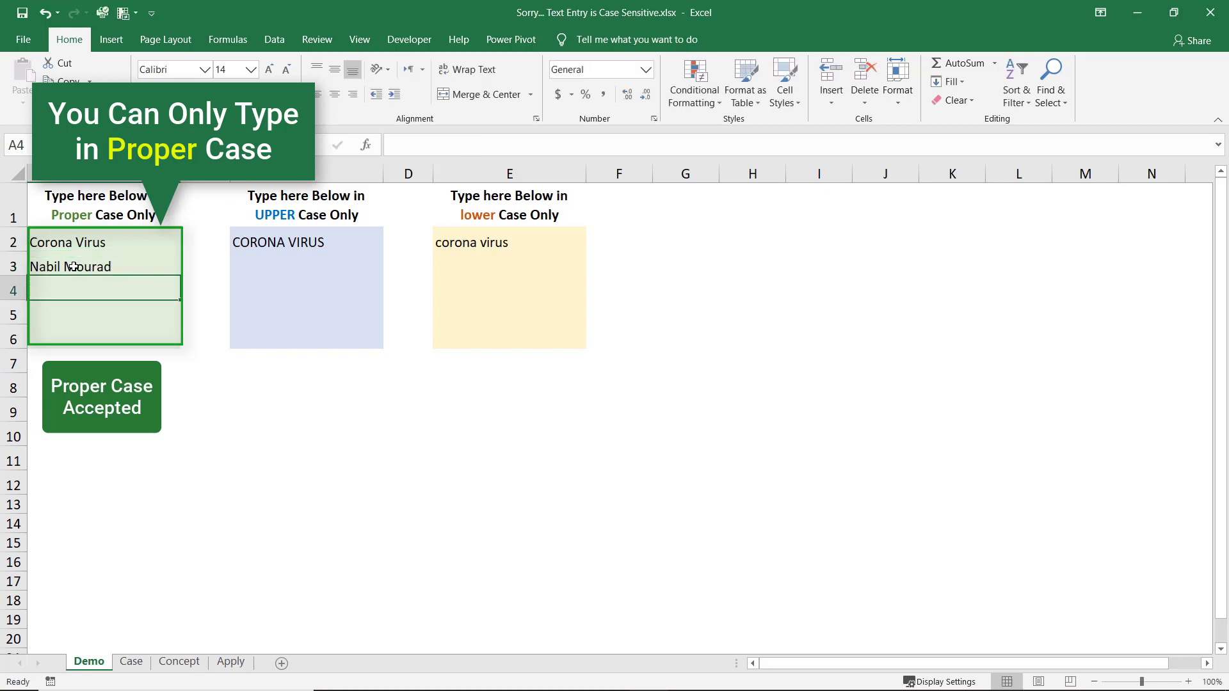
pyautogui.click(268, 264)
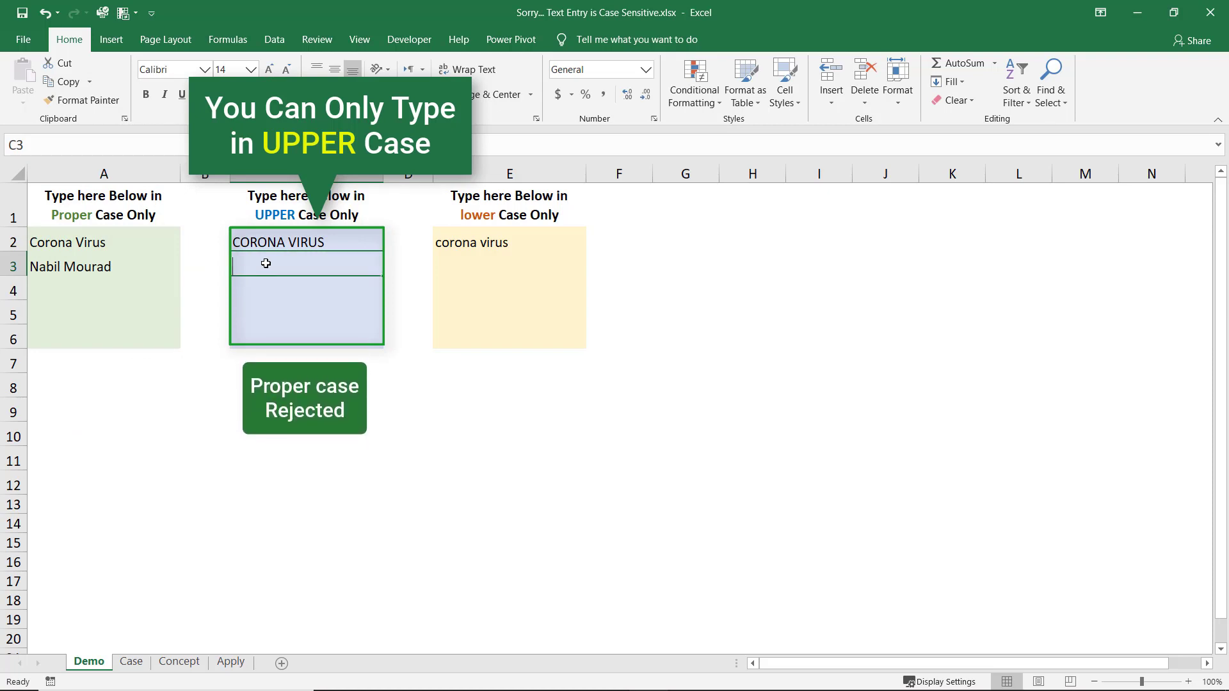
# In C3, have the Proper-case name rejected, then enter it in UPPER case so it is accepted
pyautogui.write('Nabil')
pyautogui.press('Return')
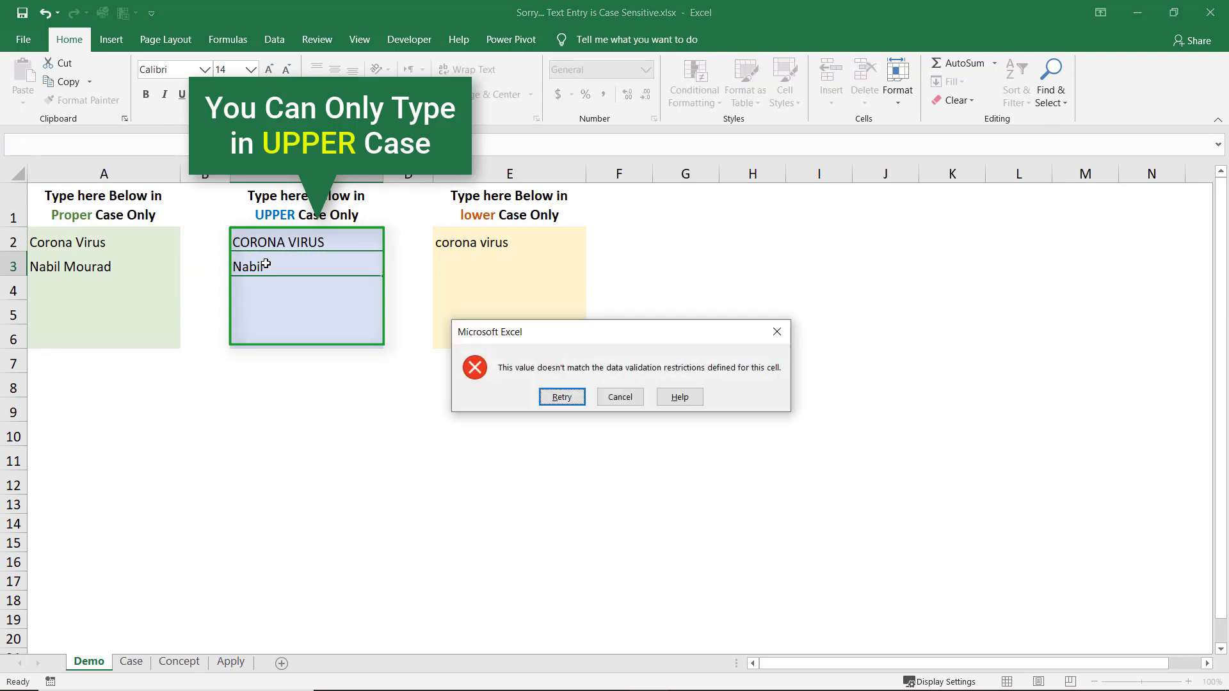
pyautogui.press('Return')
pyautogui.write('NABI')
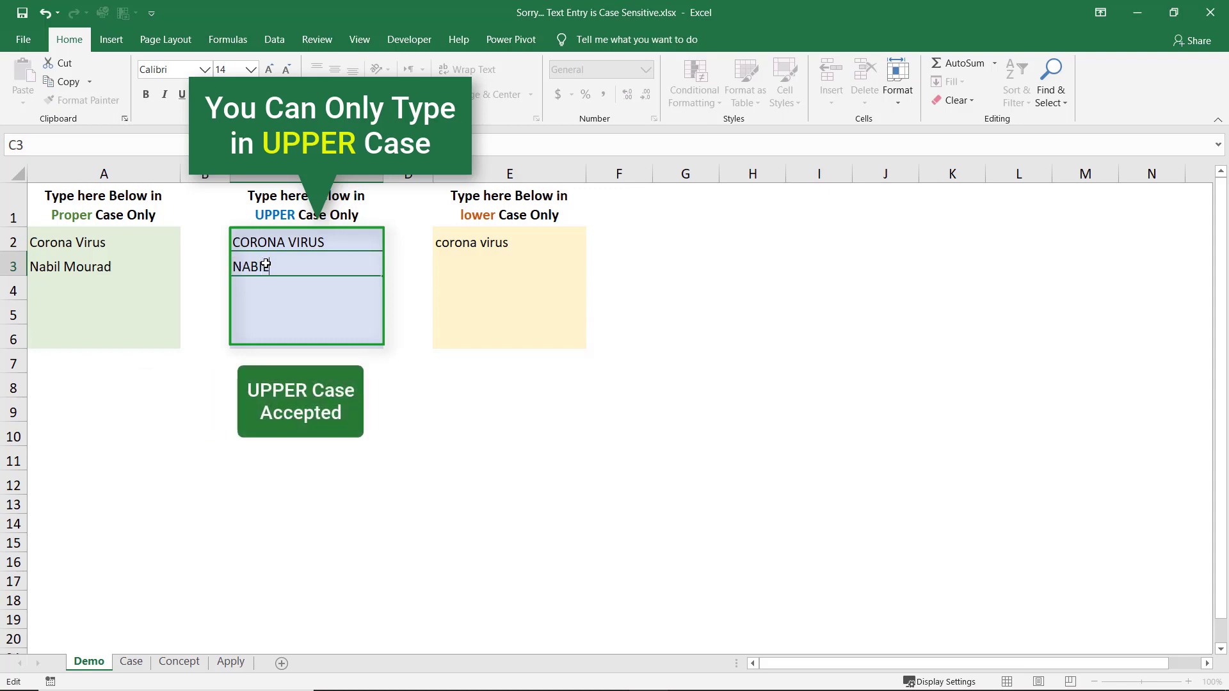
pyautogui.press('Return')
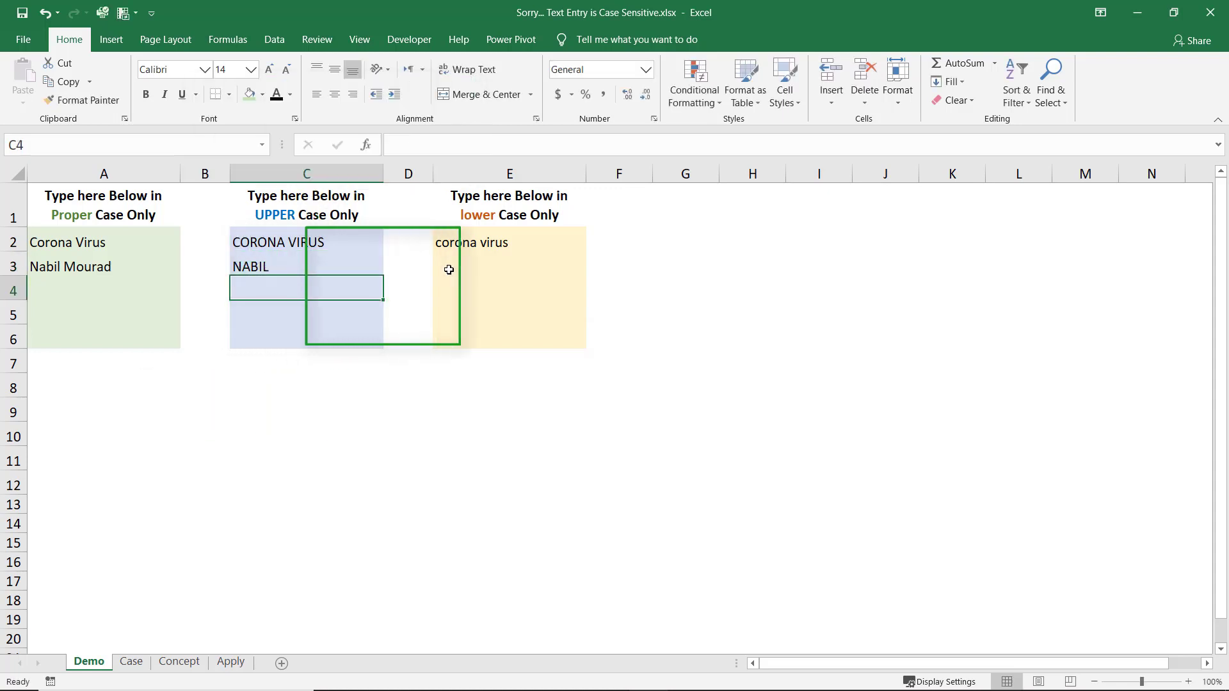
# In E3, have the Proper-case name rejected, then enter it in lowercase so it is accepted
pyautogui.click(456, 259)
pyautogui.write('Nab')
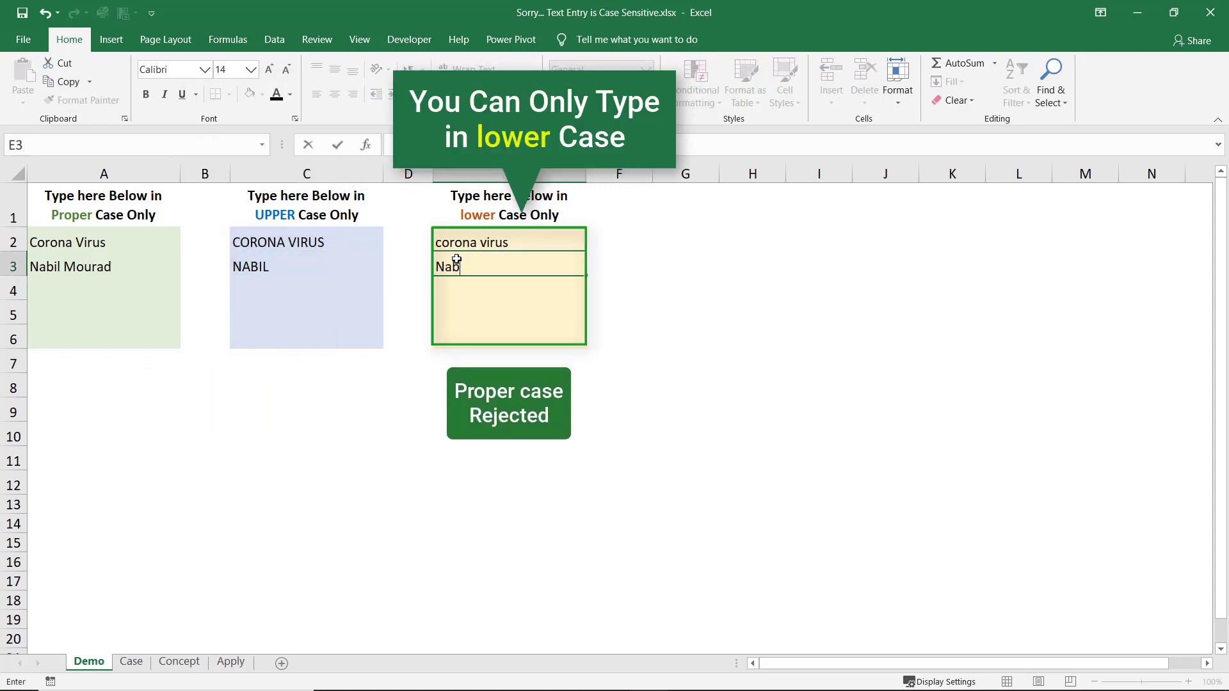
pyautogui.write('il')
pyautogui.press('Return')
pyautogui.press('Return')
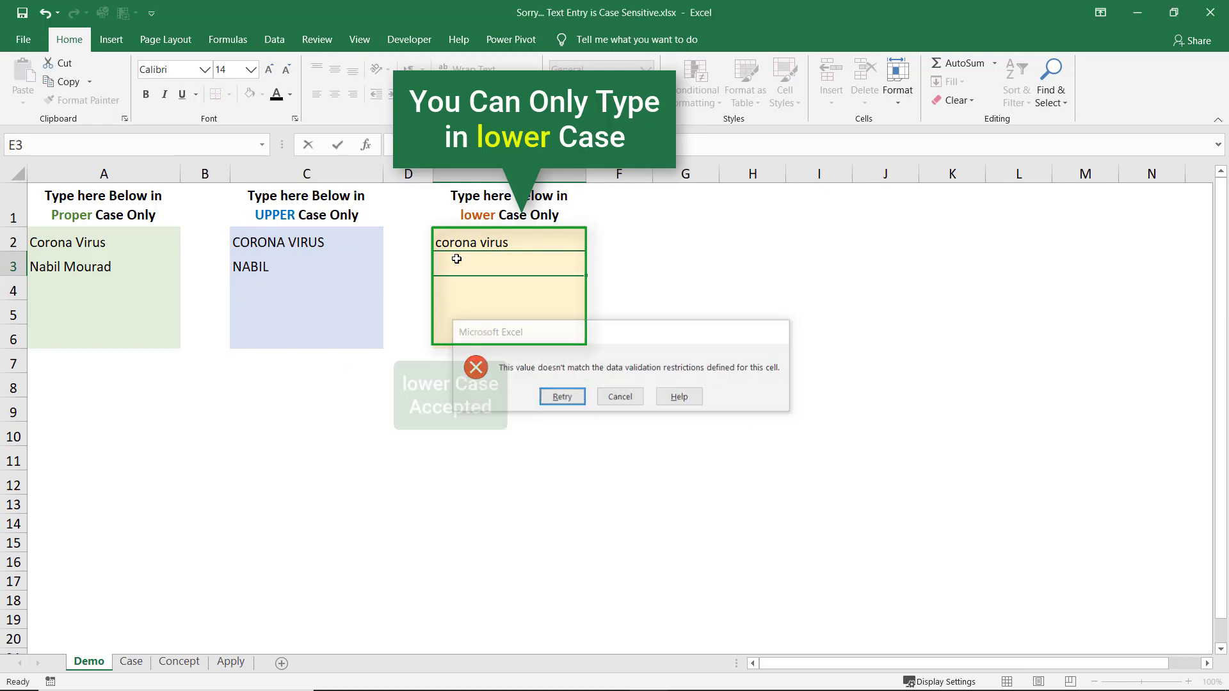
pyautogui.write('nabil')
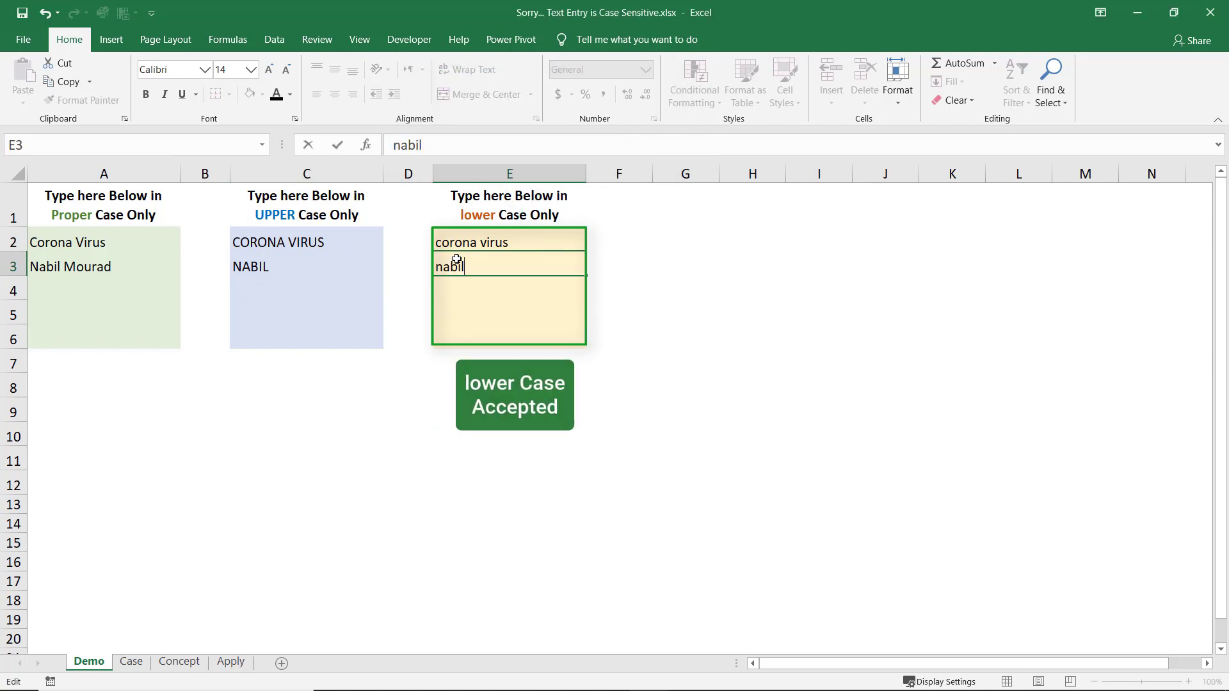
pyautogui.press('Return')
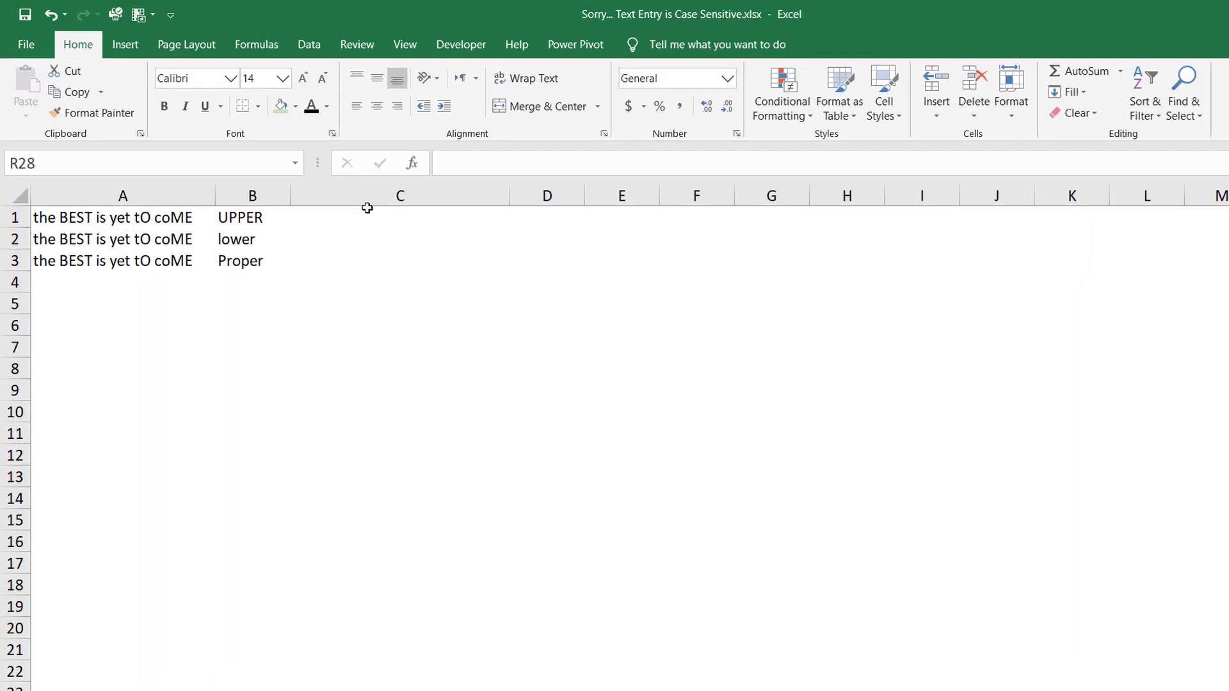
# Enter =UPPER(A1) in C1 to show the sample text in upper case
pyautogui.click(323, 194)
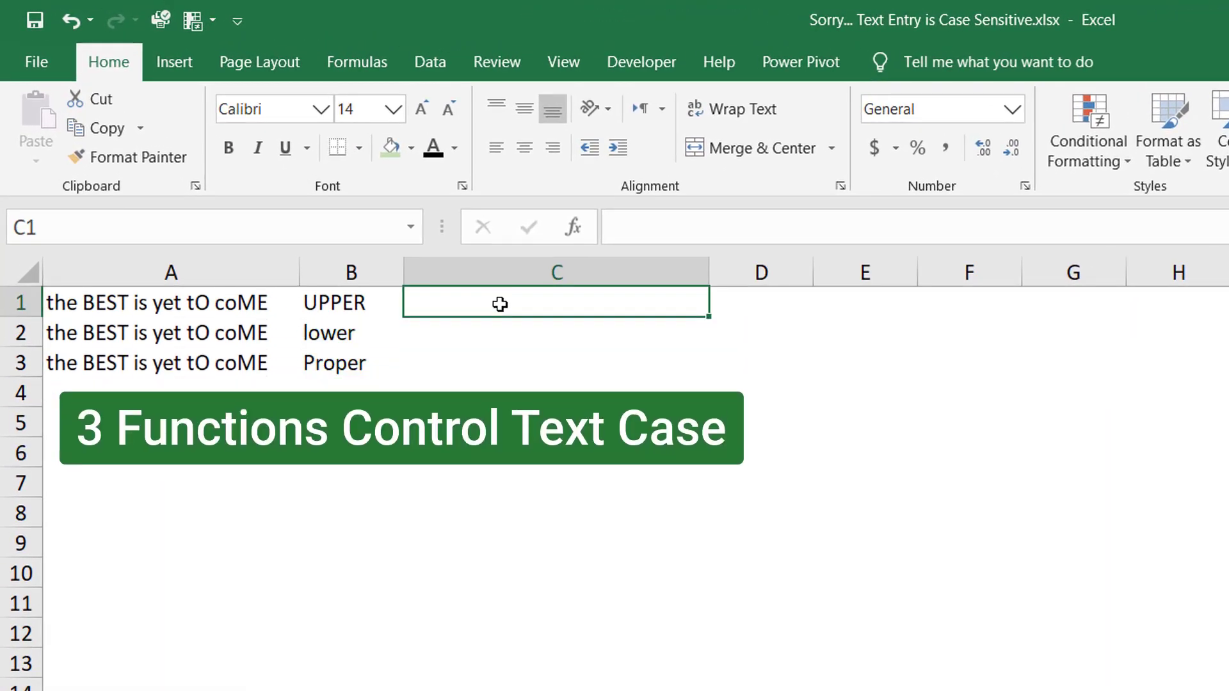
pyautogui.write('=Upp')
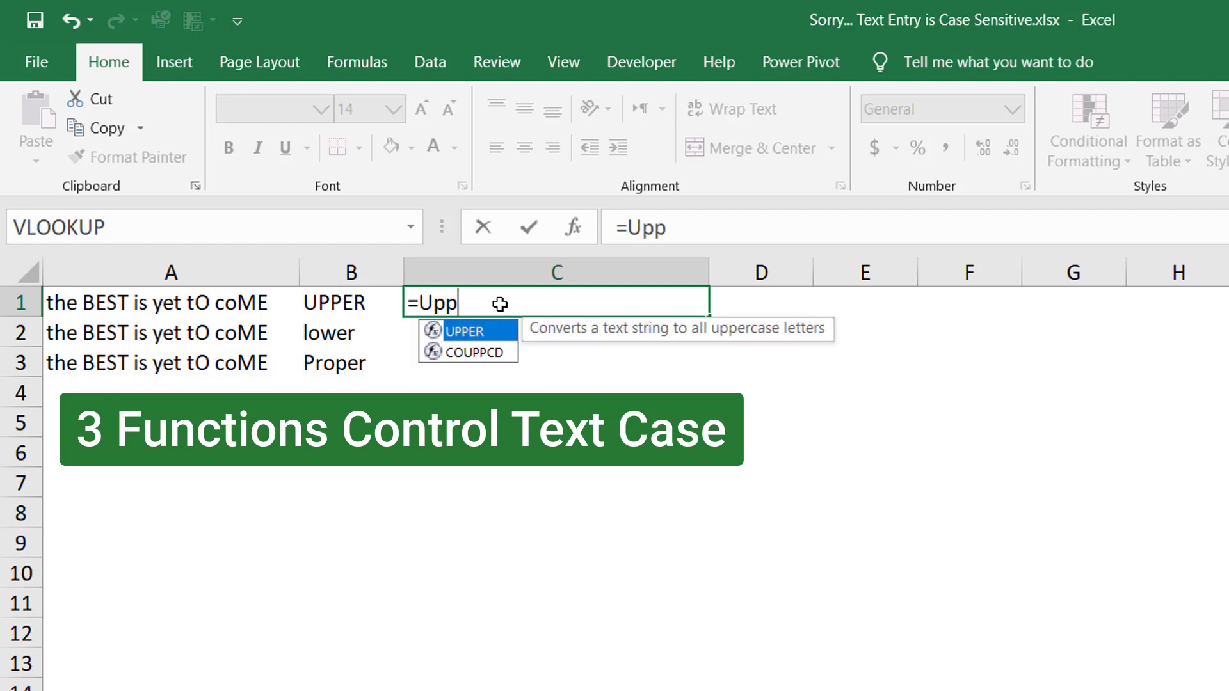
pyautogui.write('er')
pyautogui.press('Tab')
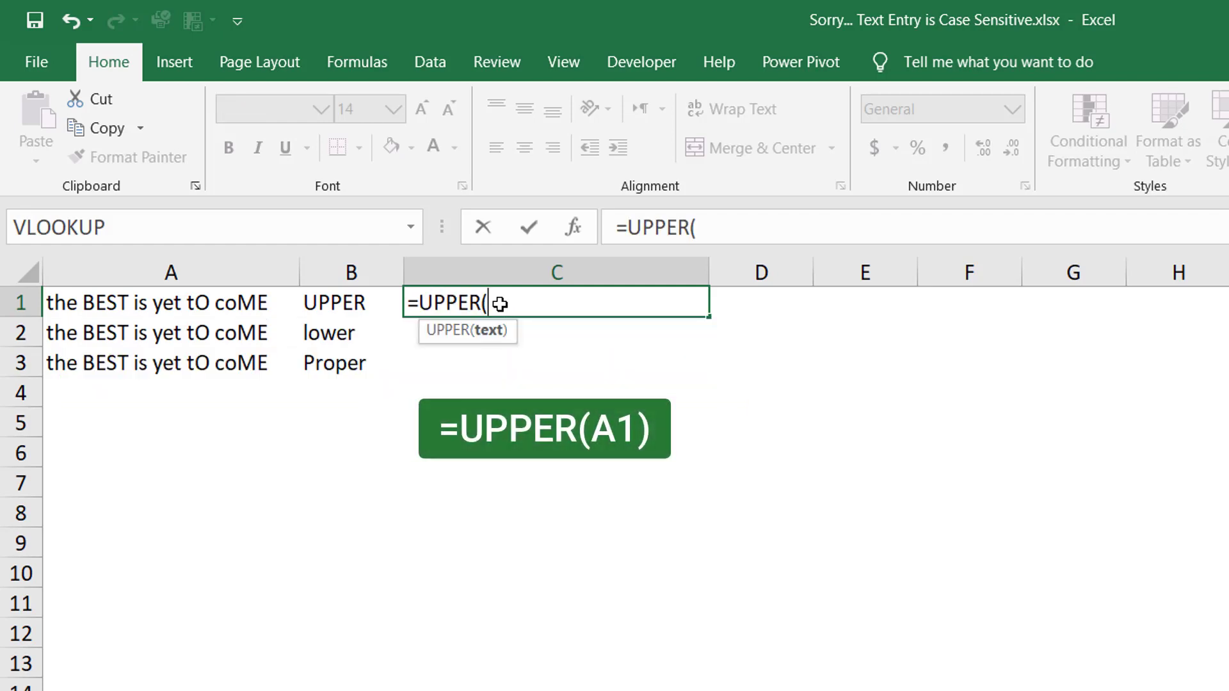
pyautogui.click(200, 302)
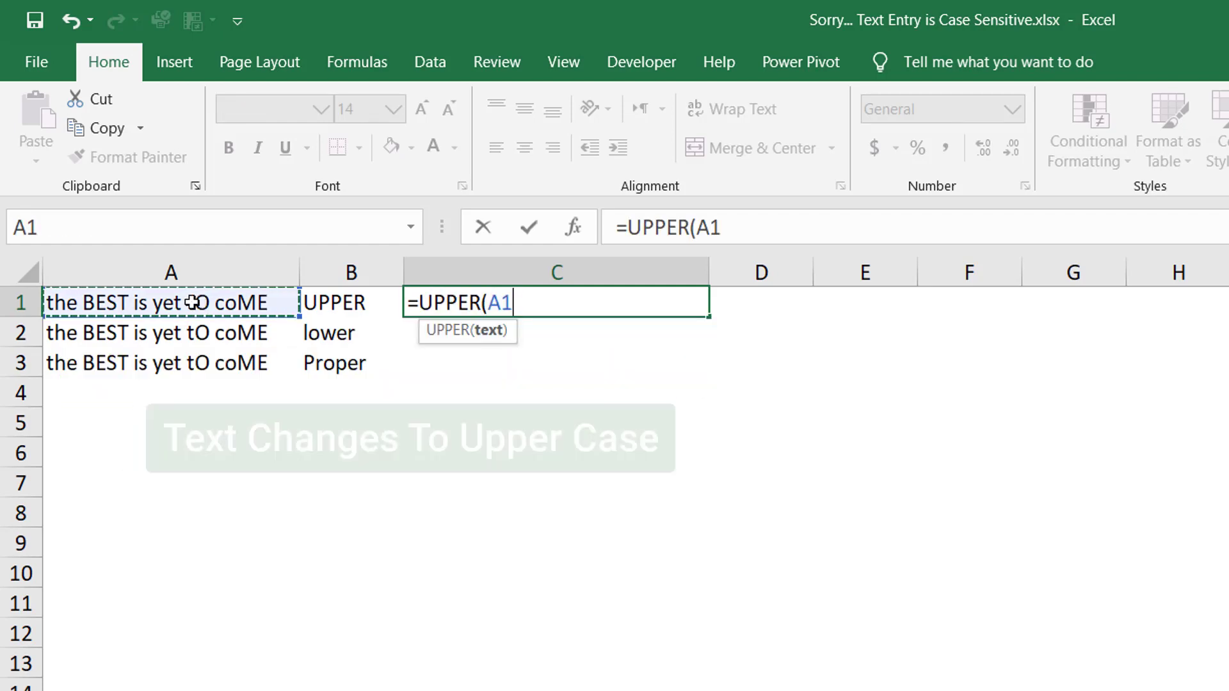
pyautogui.write(')')
pyautogui.press('Return')
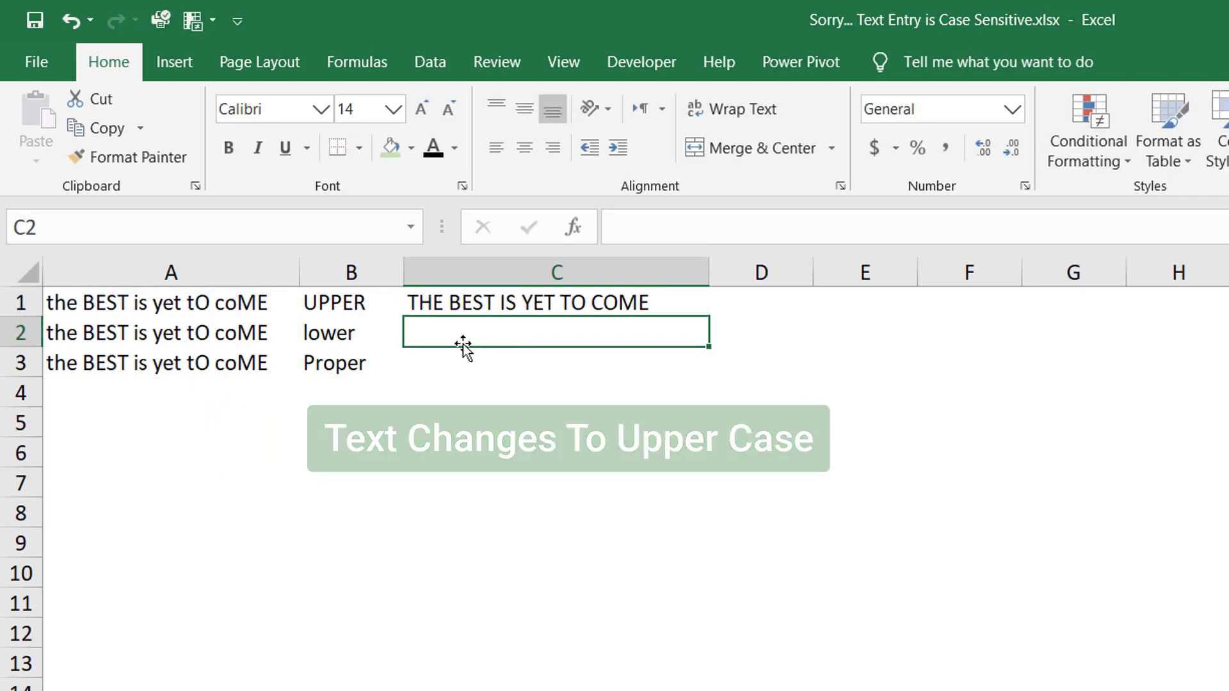
# Enter =LOWER(A2) in C2 to show the sample text in lower case
pyautogui.write('=lo')
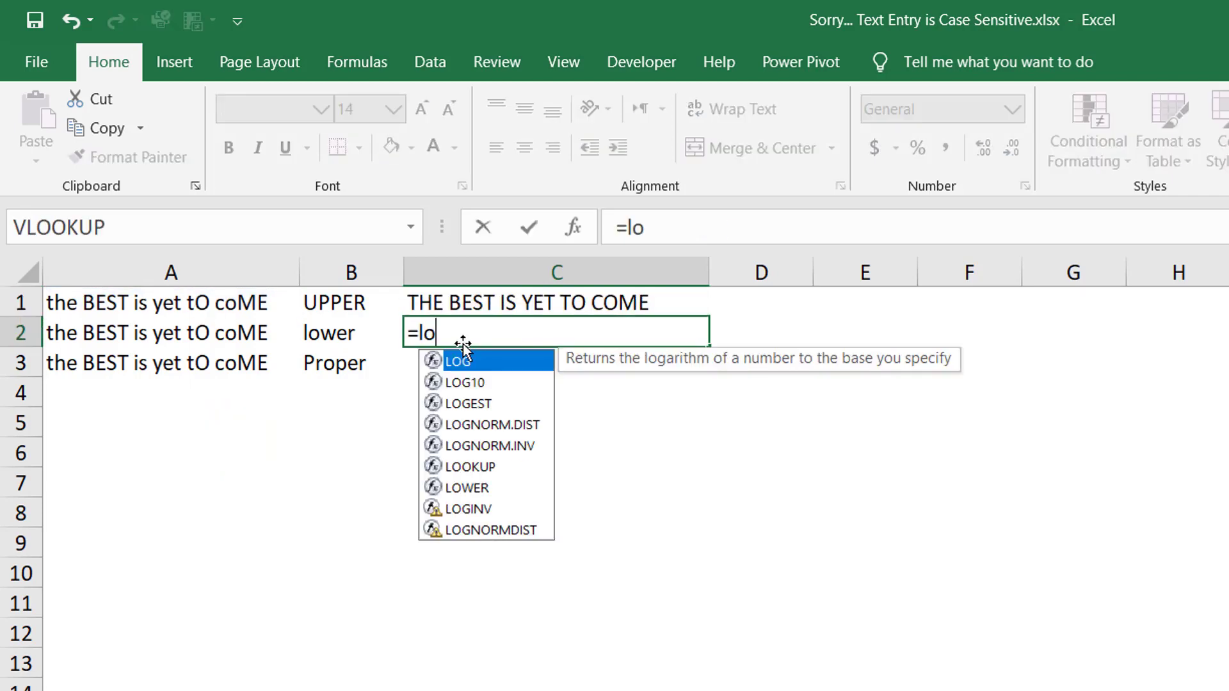
pyautogui.write('wer')
pyautogui.press('Tab')
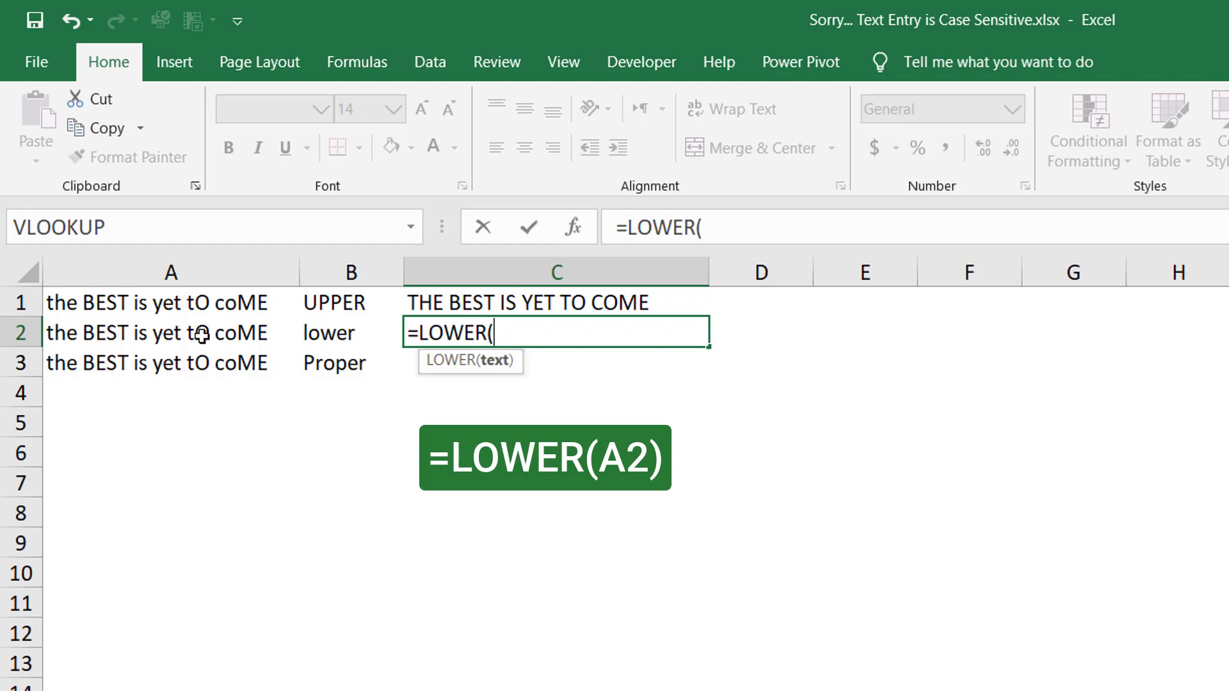
pyautogui.click(202, 334)
pyautogui.write(')')
pyautogui.press('Return')
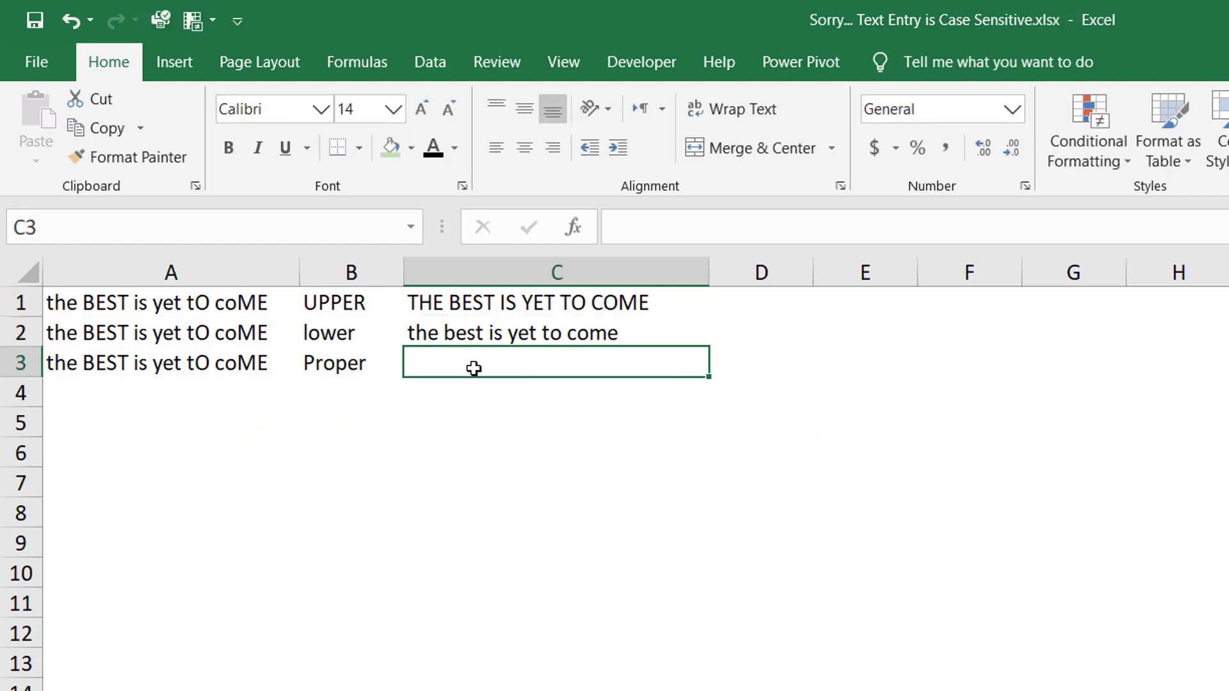
# Enter =PROPER(A3) in C3 to show the sample text in Proper case
pyautogui.write('=Pro')
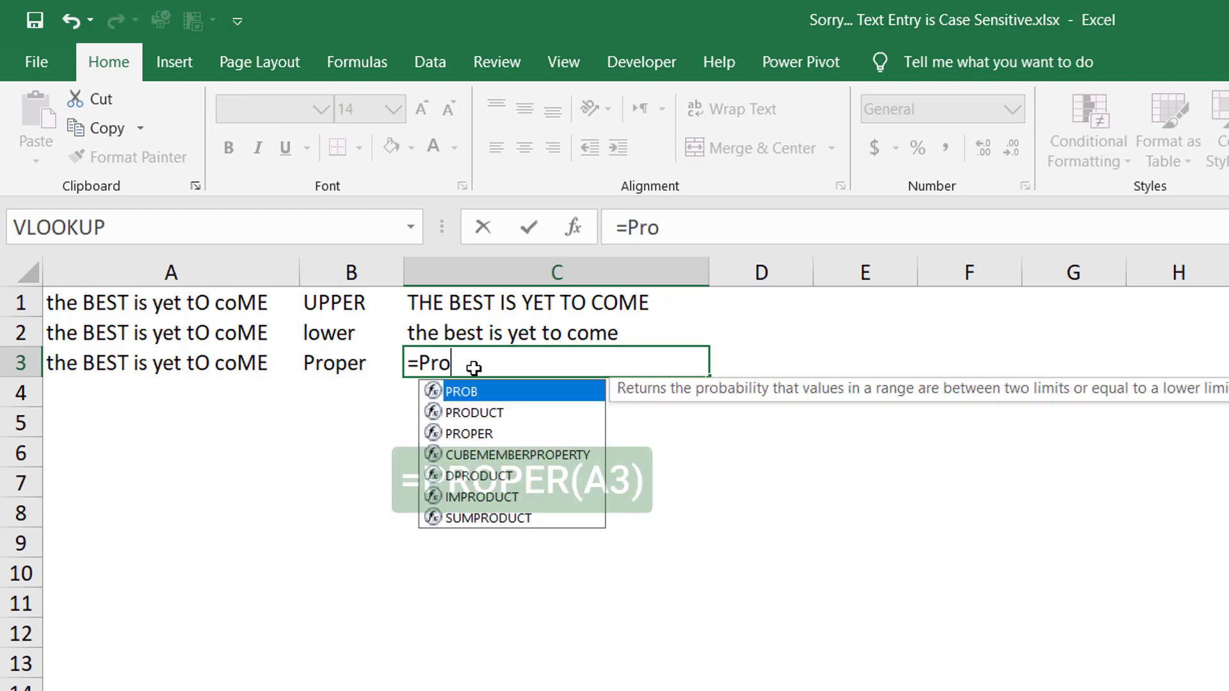
pyautogui.write('per')
pyautogui.press('Tab')
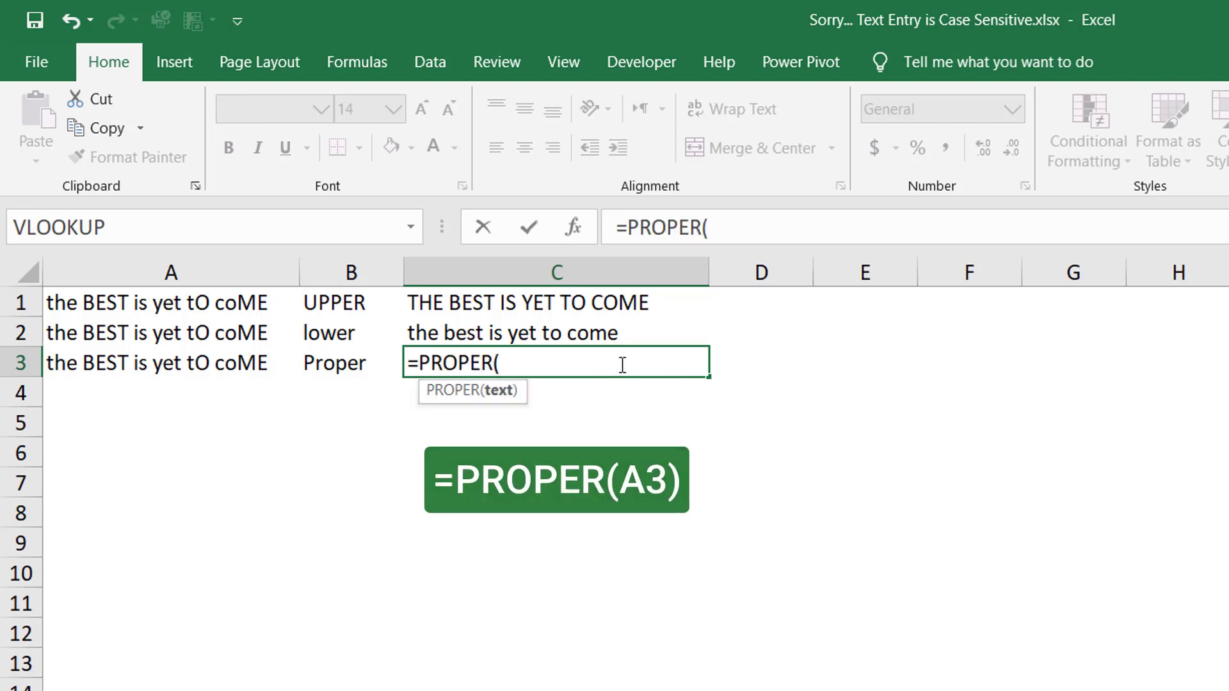
pyautogui.click(167, 365)
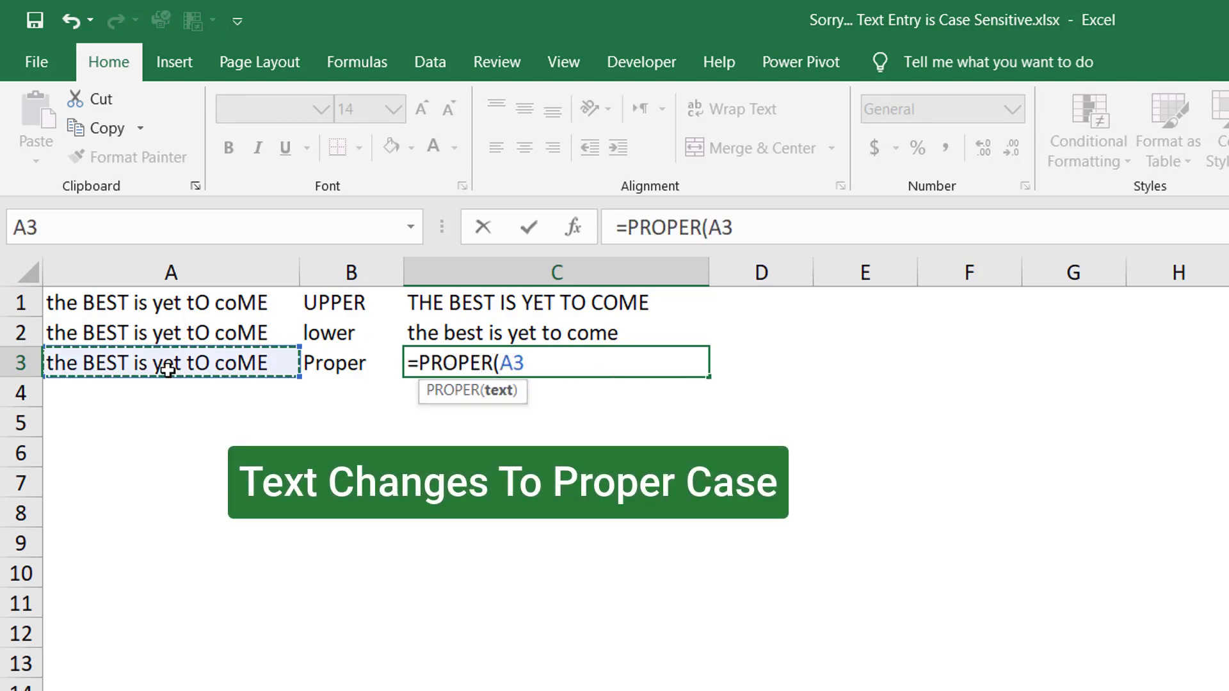
pyautogui.write(')')
pyautogui.press('Return')
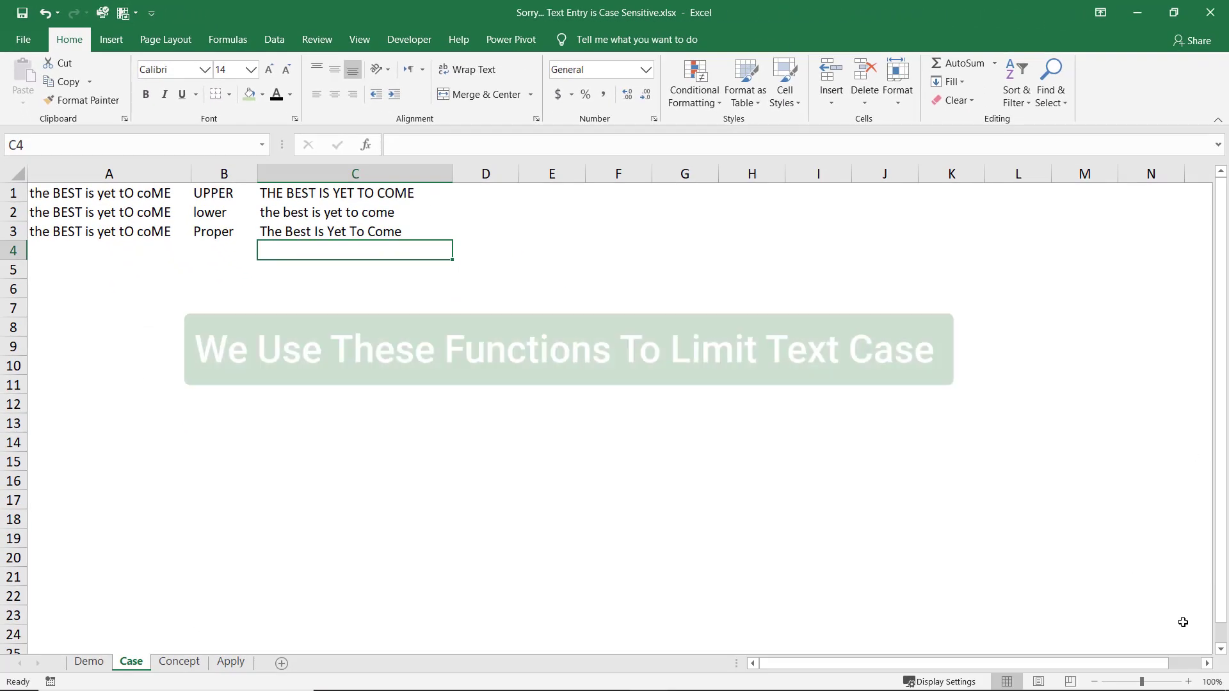
# Switch to the Concept sheet holding the FIND and EXACT function examples
pyautogui.click(1183, 618)
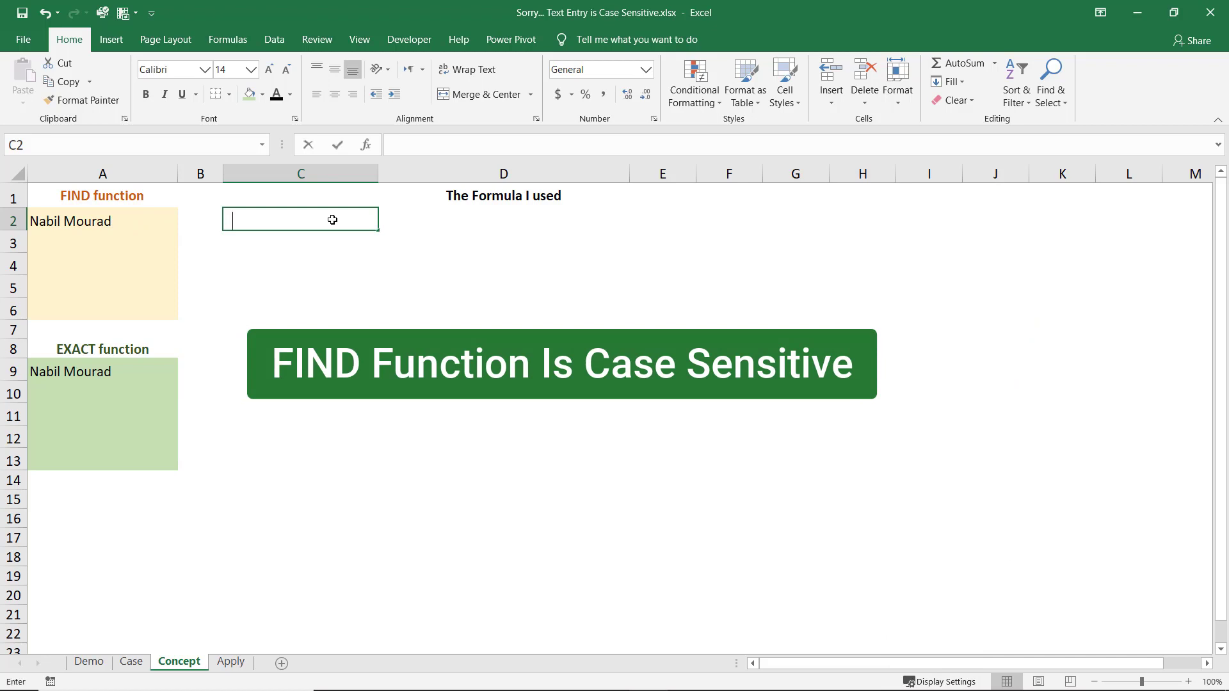
# Enter =FIND(A2,PROPER(A2)) in C2 so it returns 1 for the Proper-case name
pyautogui.write('=f')
pyautogui.write('in')
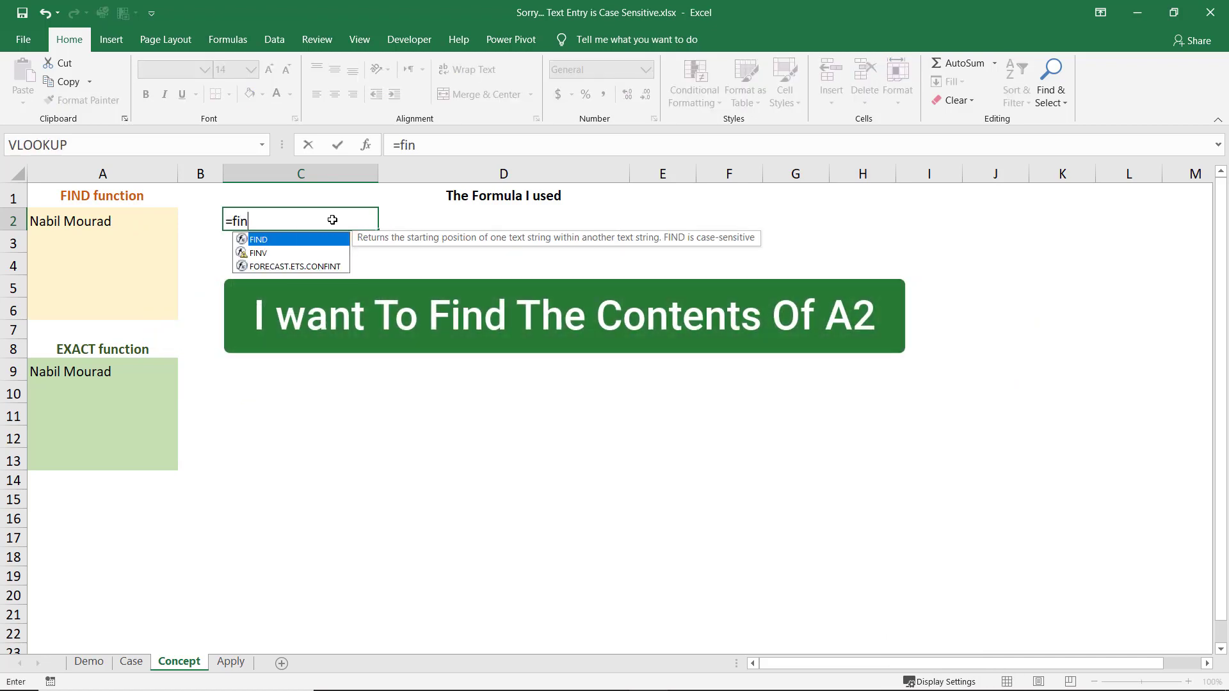
pyautogui.write('d')
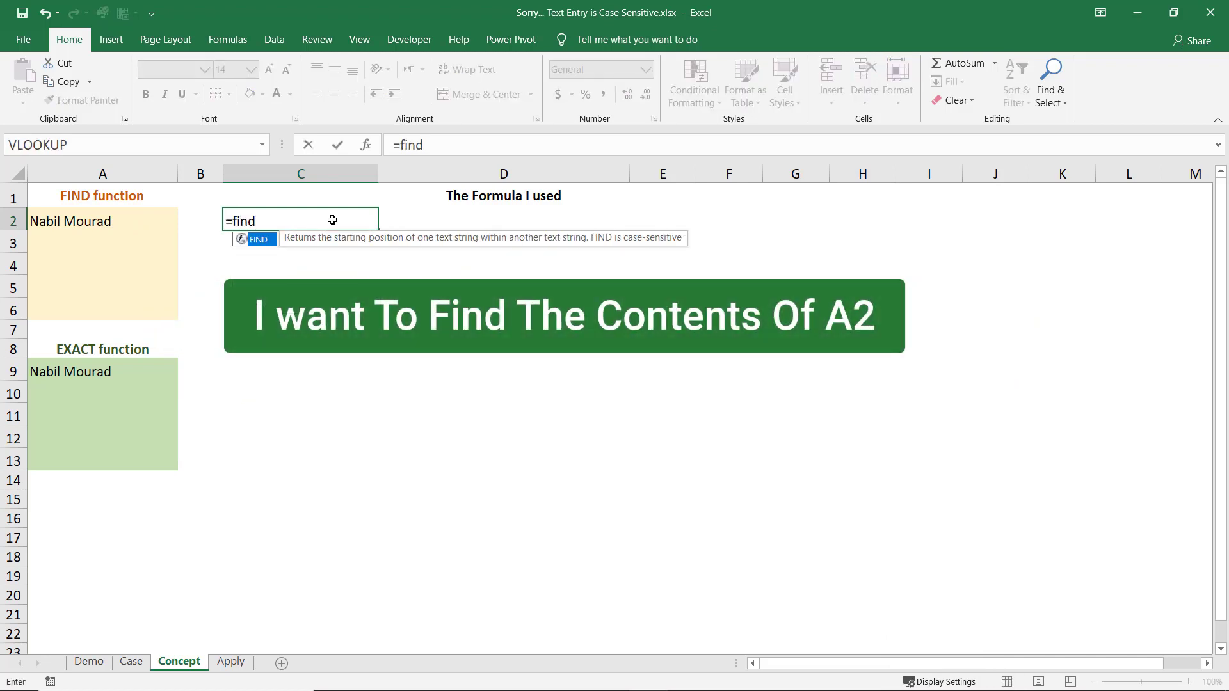
pyautogui.press('Tab')
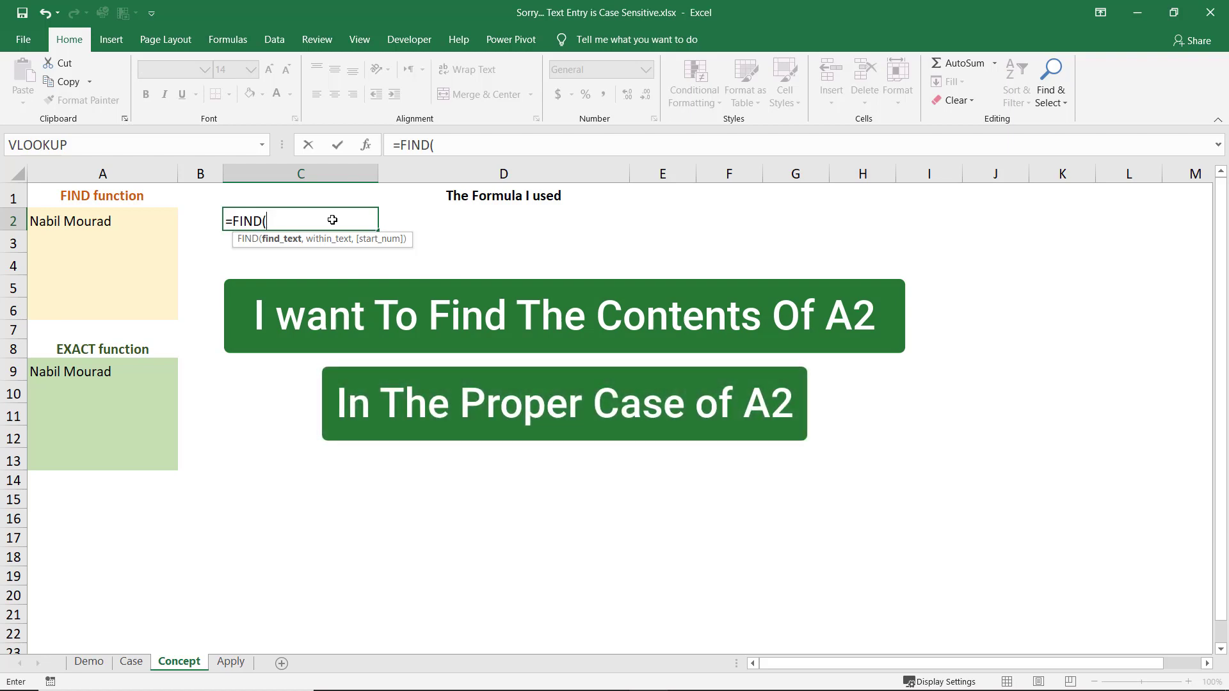
pyautogui.click(99, 222)
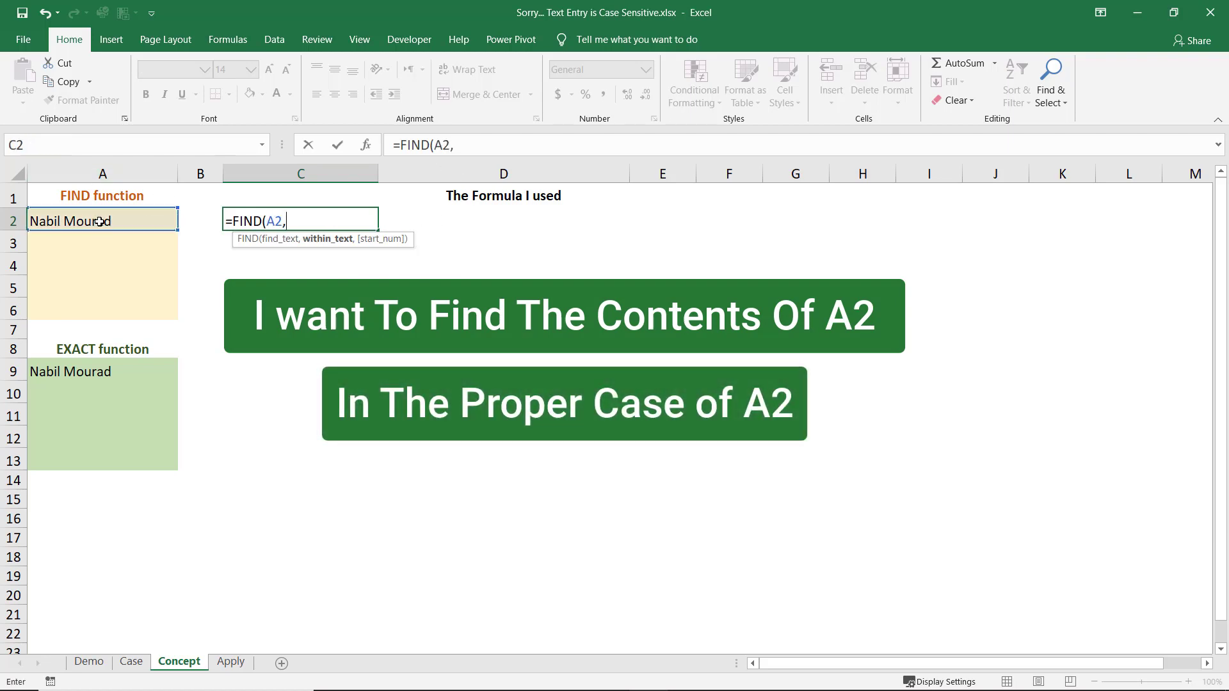
pyautogui.write('Prope')
pyautogui.write('r')
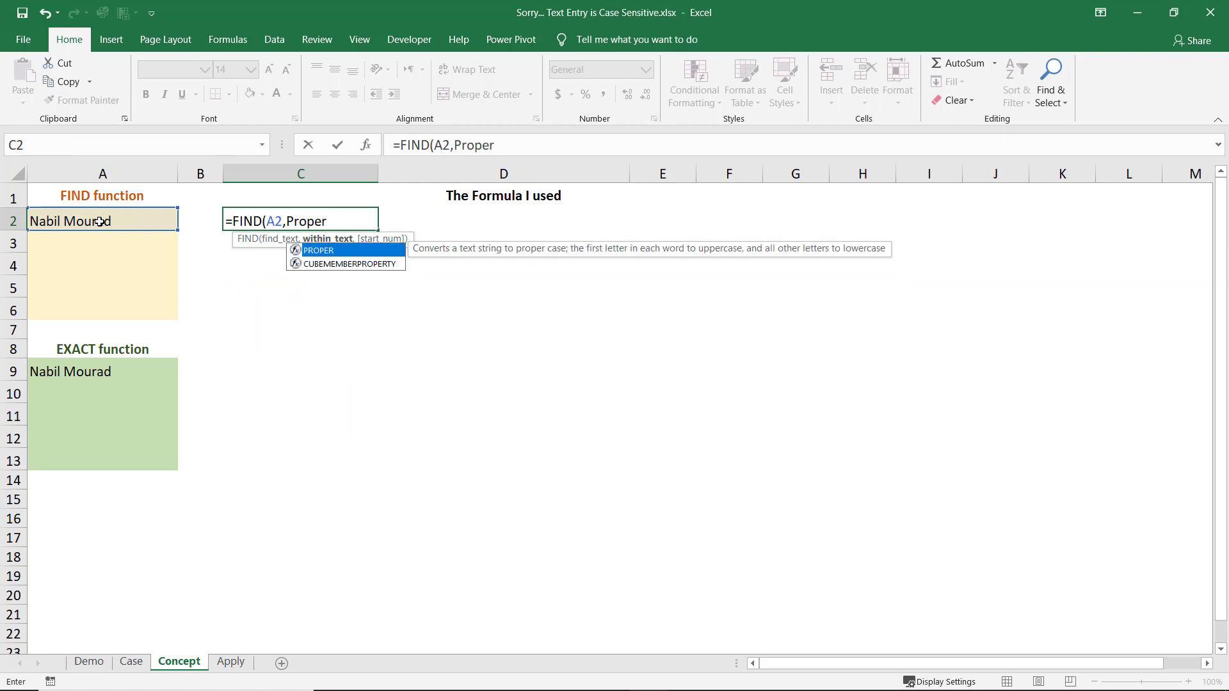
pyautogui.write('(')
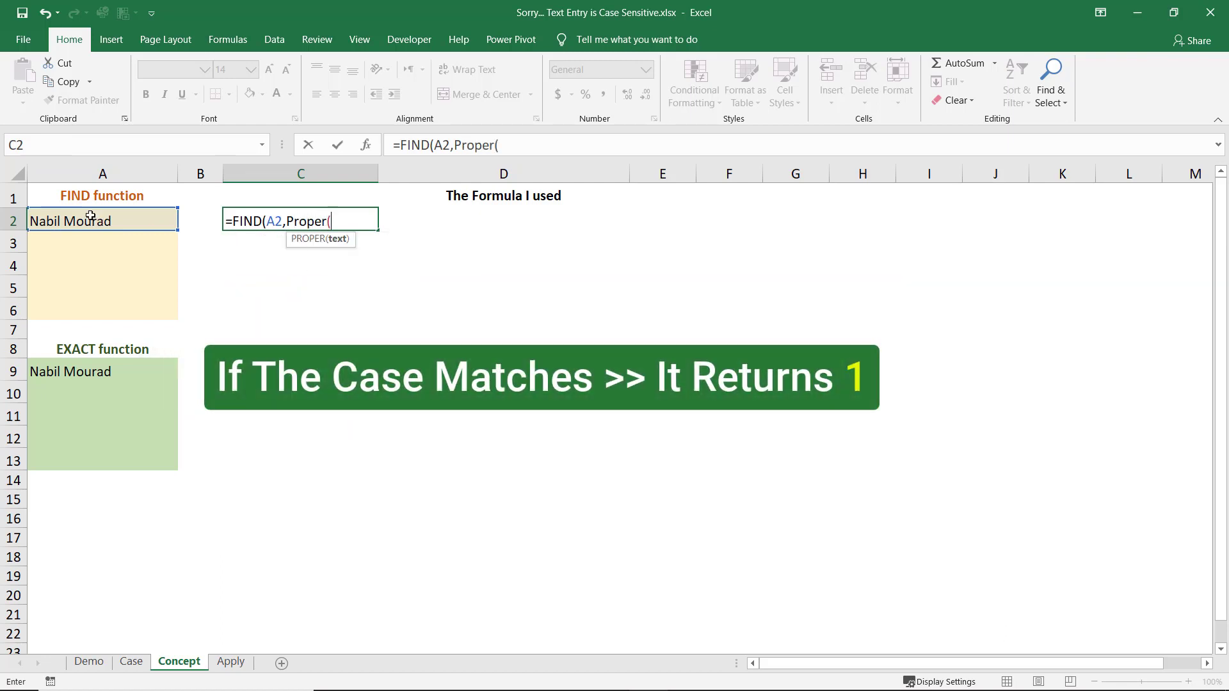
pyautogui.click(90, 218)
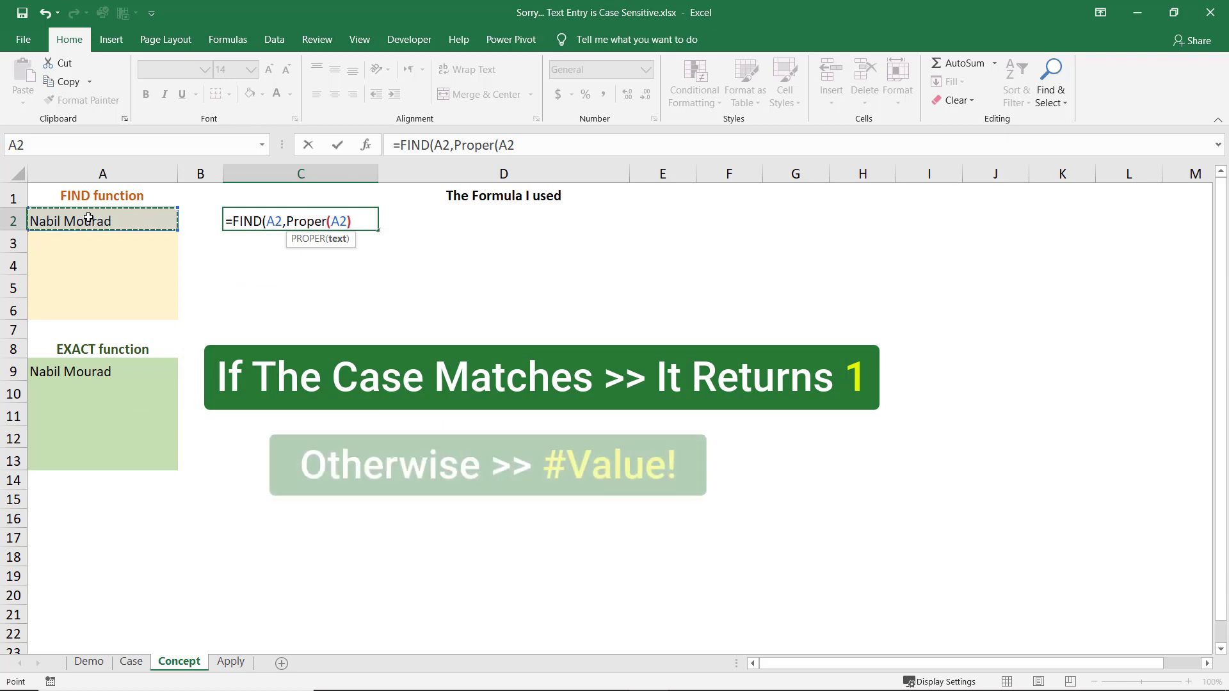
pyautogui.write('))')
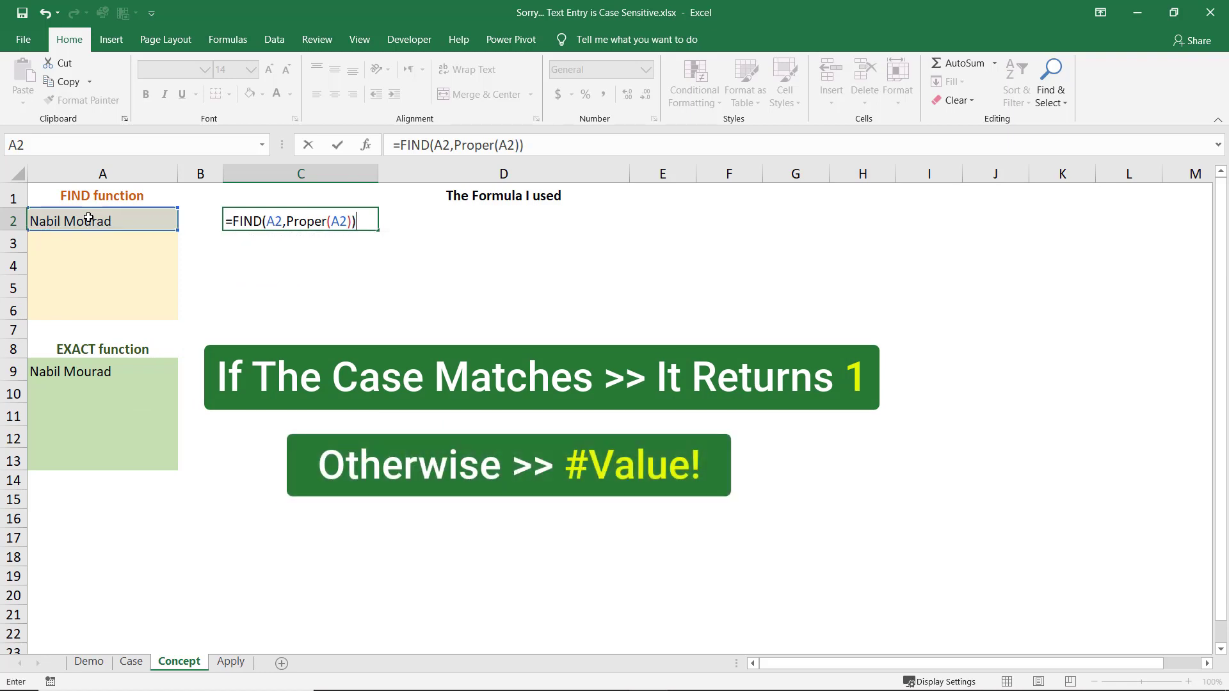
pyautogui.press('Return')
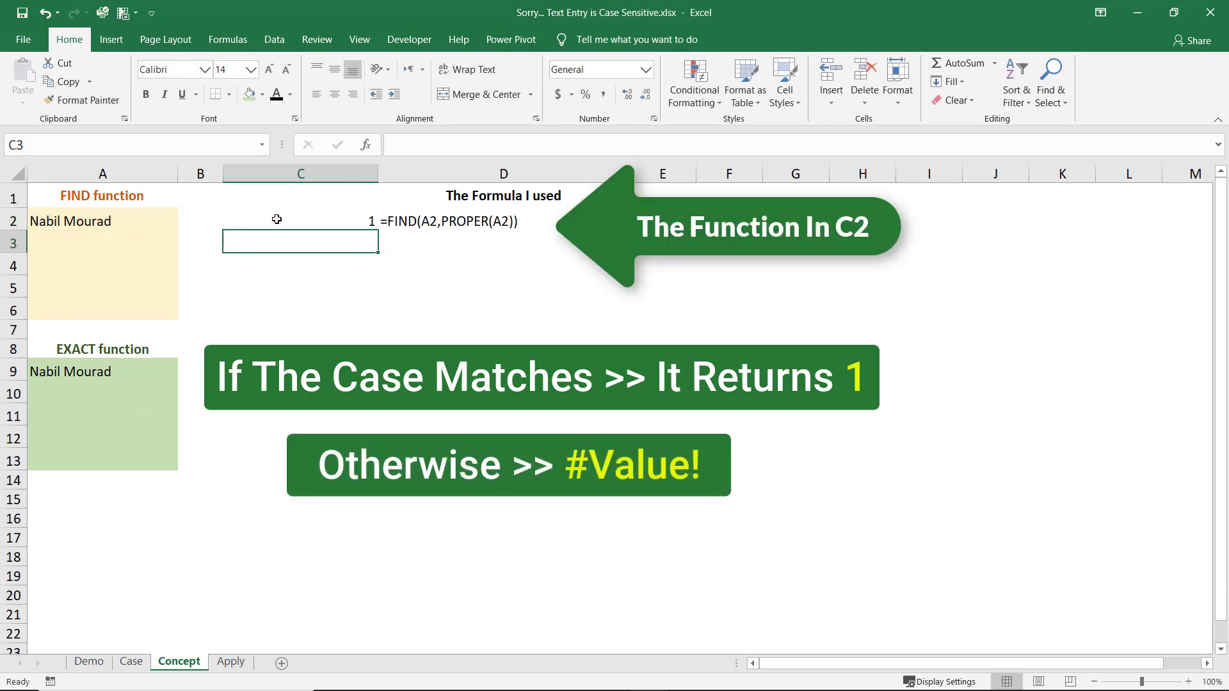
pyautogui.click(81, 221)
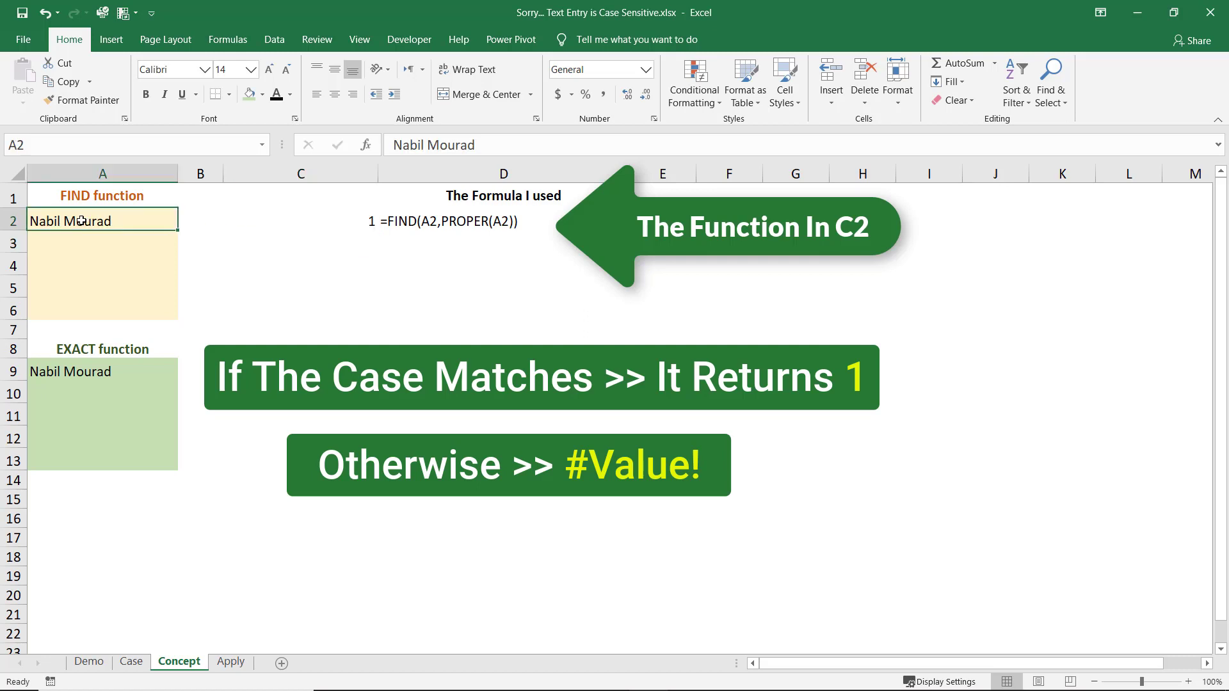
# Retype A2 in lowercase, then wrap C2's formula as =ISNUMBER(FIND(A2,PROPER(A2)))
pyautogui.write('nabi')
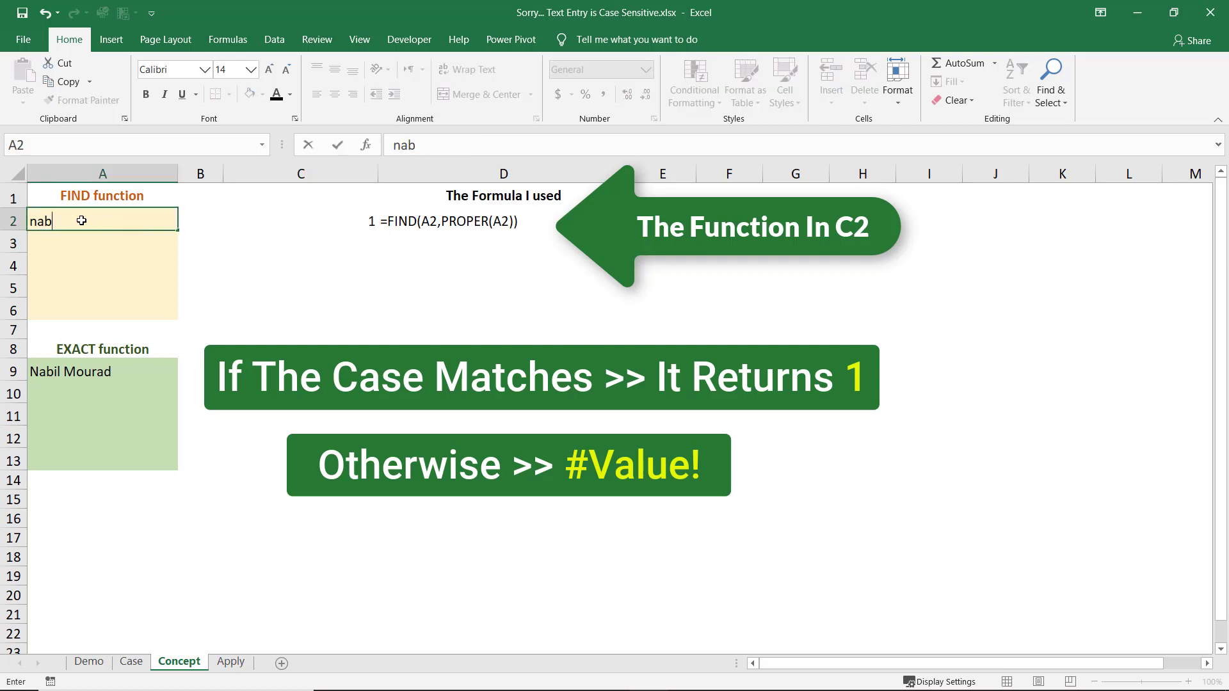
pyautogui.write('l')
pyautogui.press('Return')
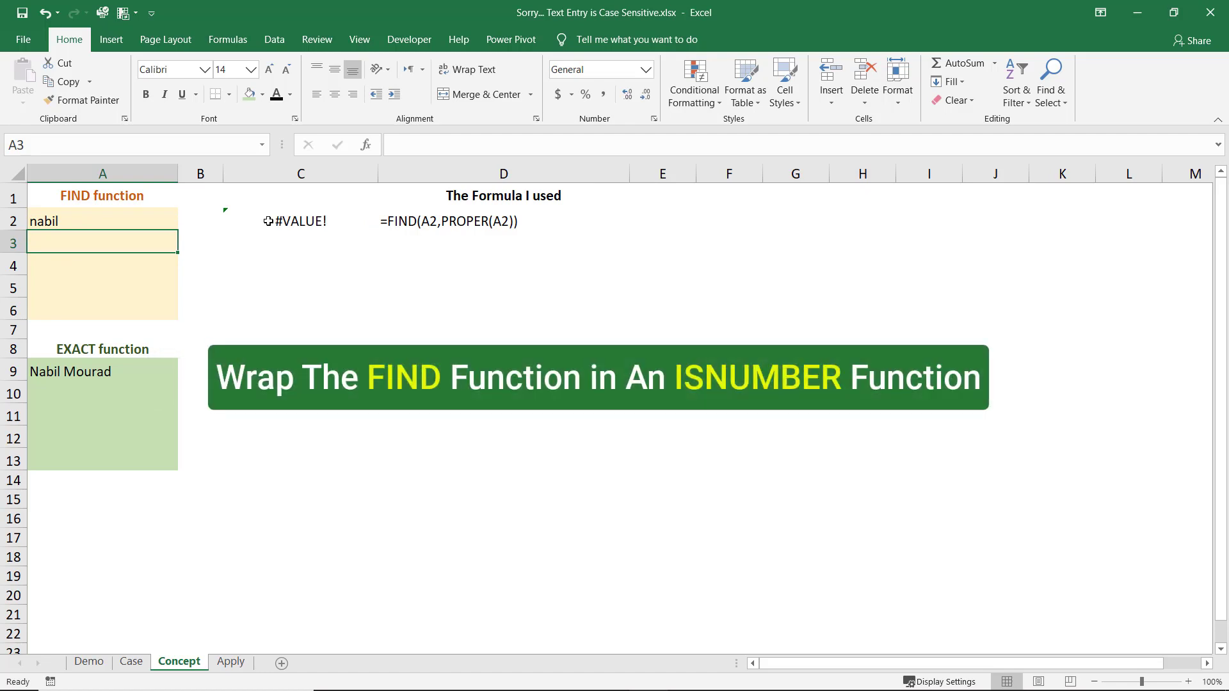
pyautogui.click(268, 220)
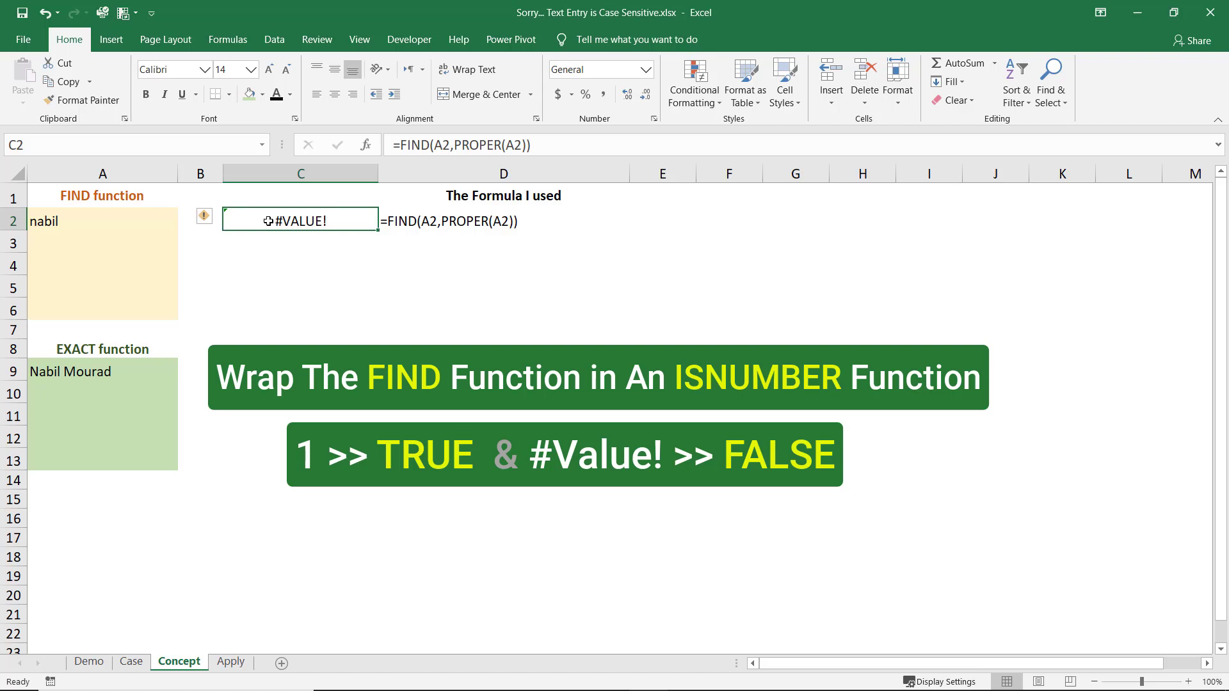
pyautogui.press('F2')
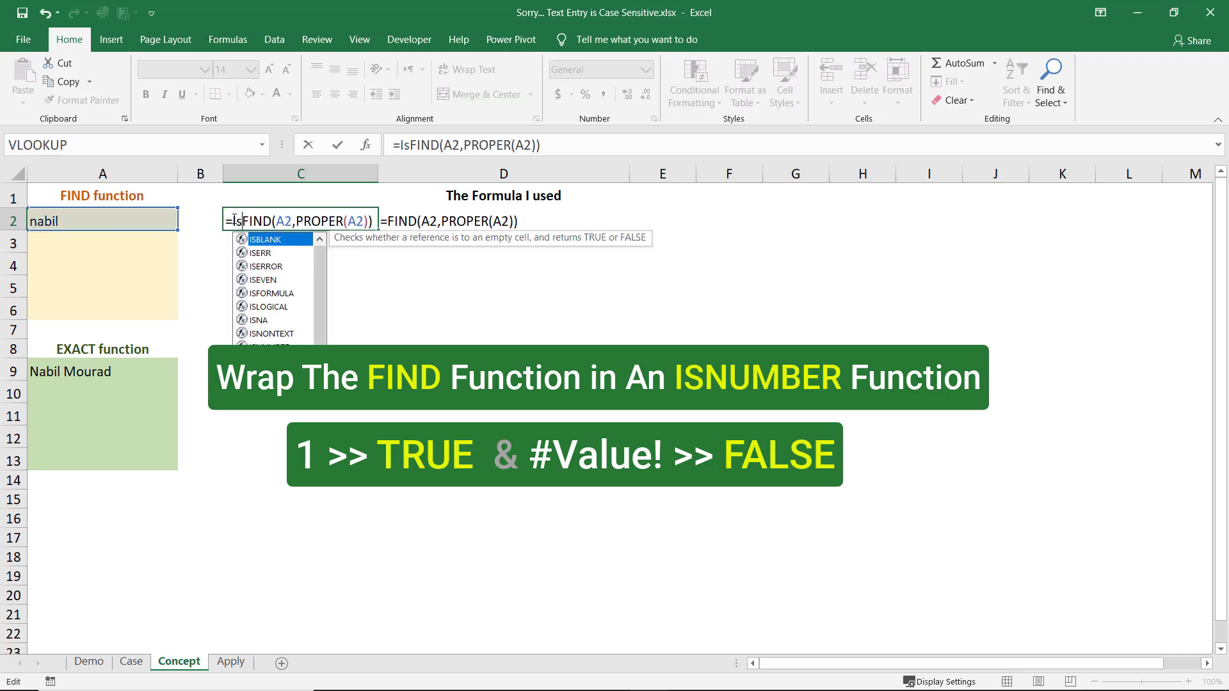
pyautogui.write('isnum')
pyautogui.press('Tab')
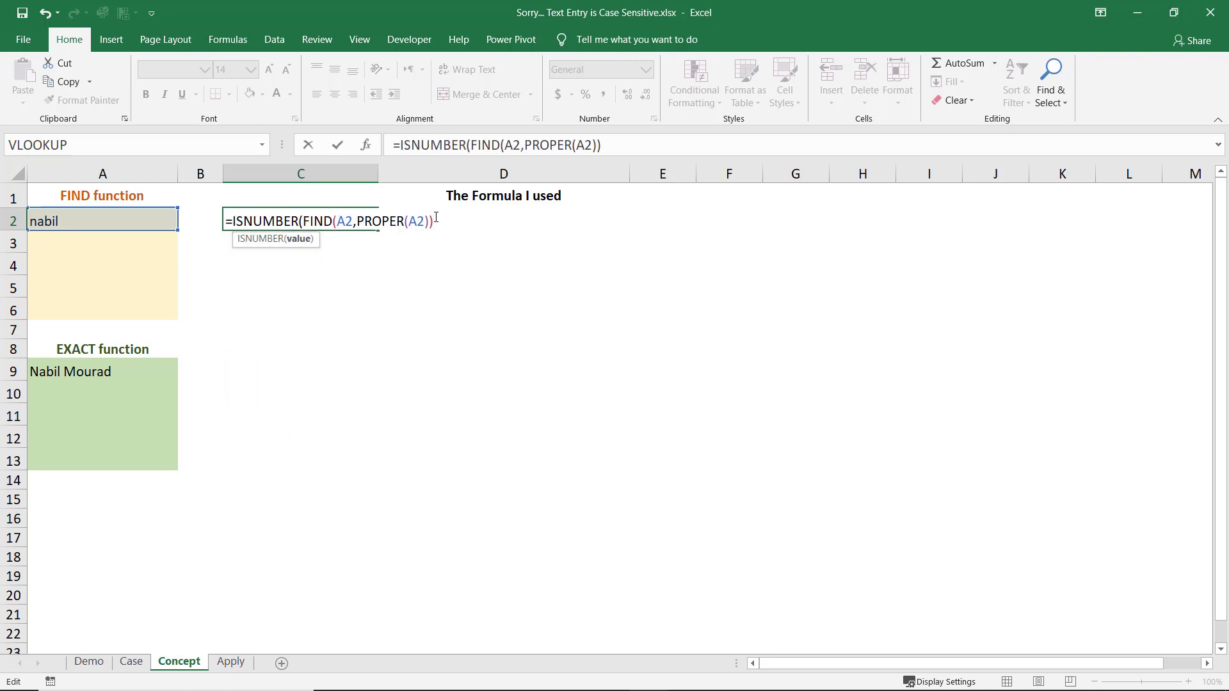
pyautogui.press('Return')
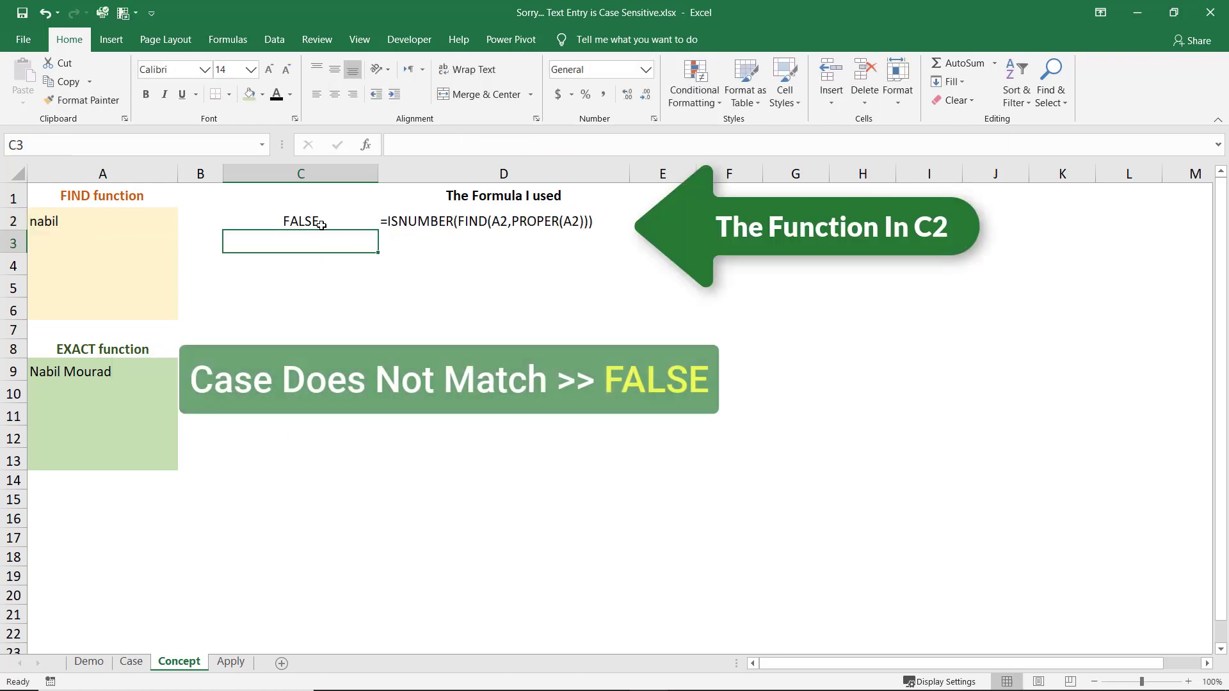
# Retype A2's name in Proper case so C2 returns TRUE
pyautogui.click(86, 218)
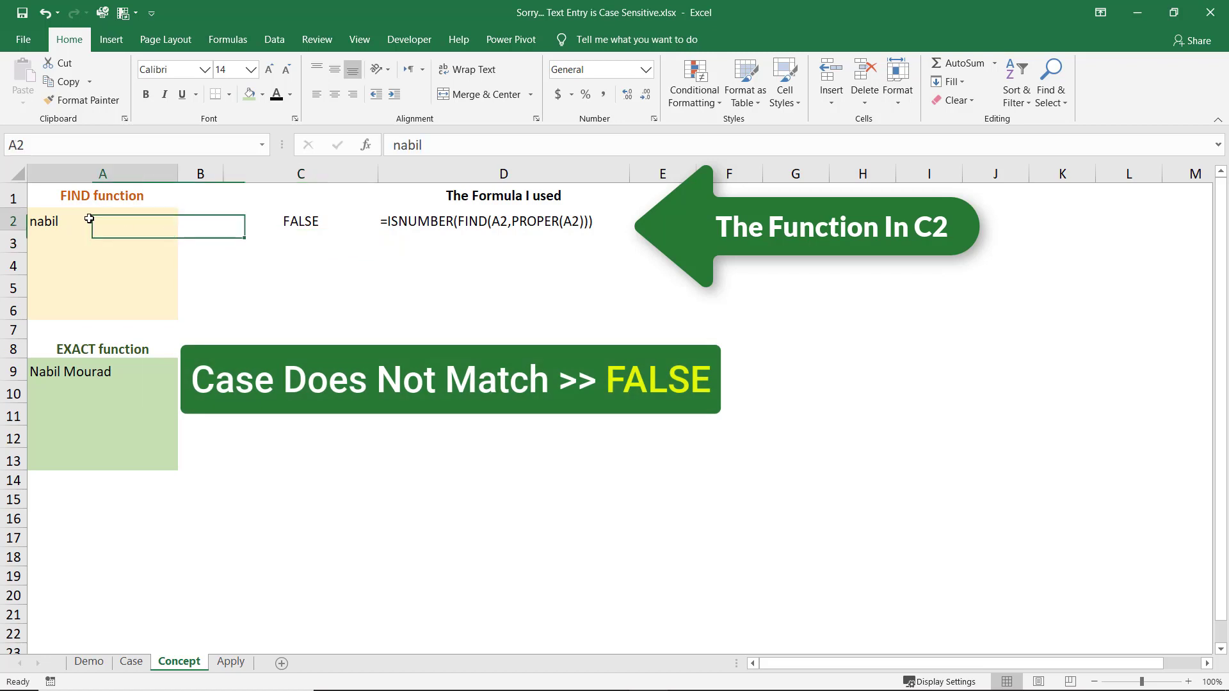
pyautogui.write('Nabil')
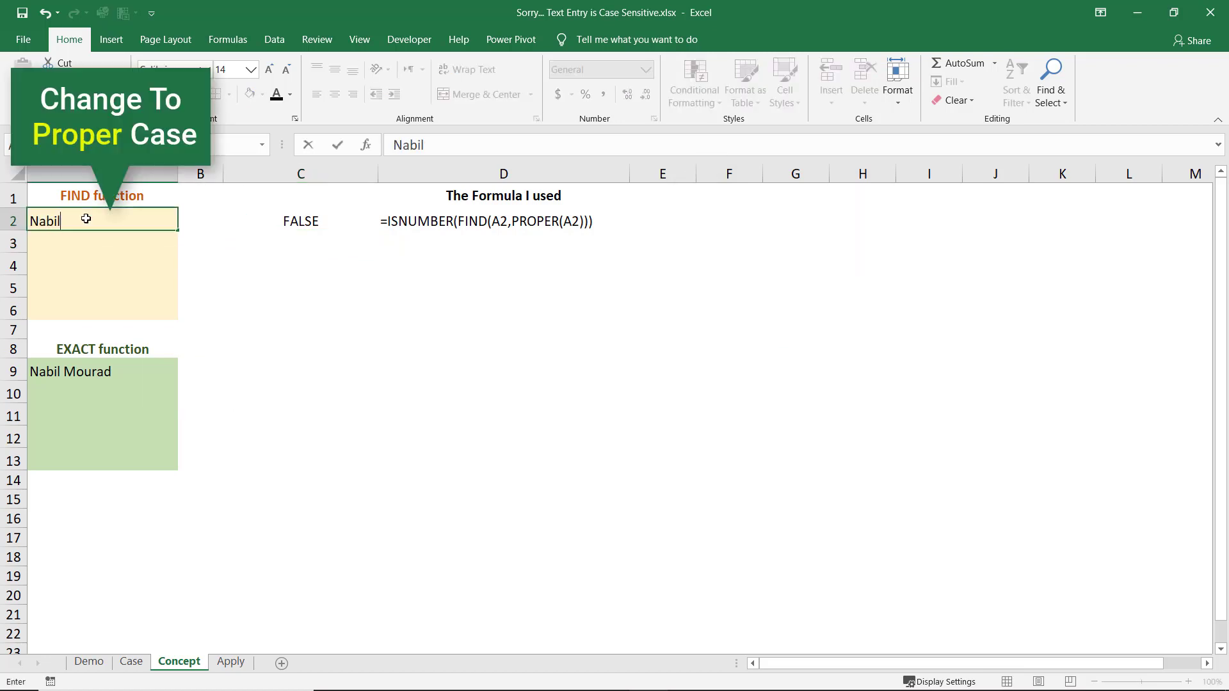
pyautogui.press('Return')
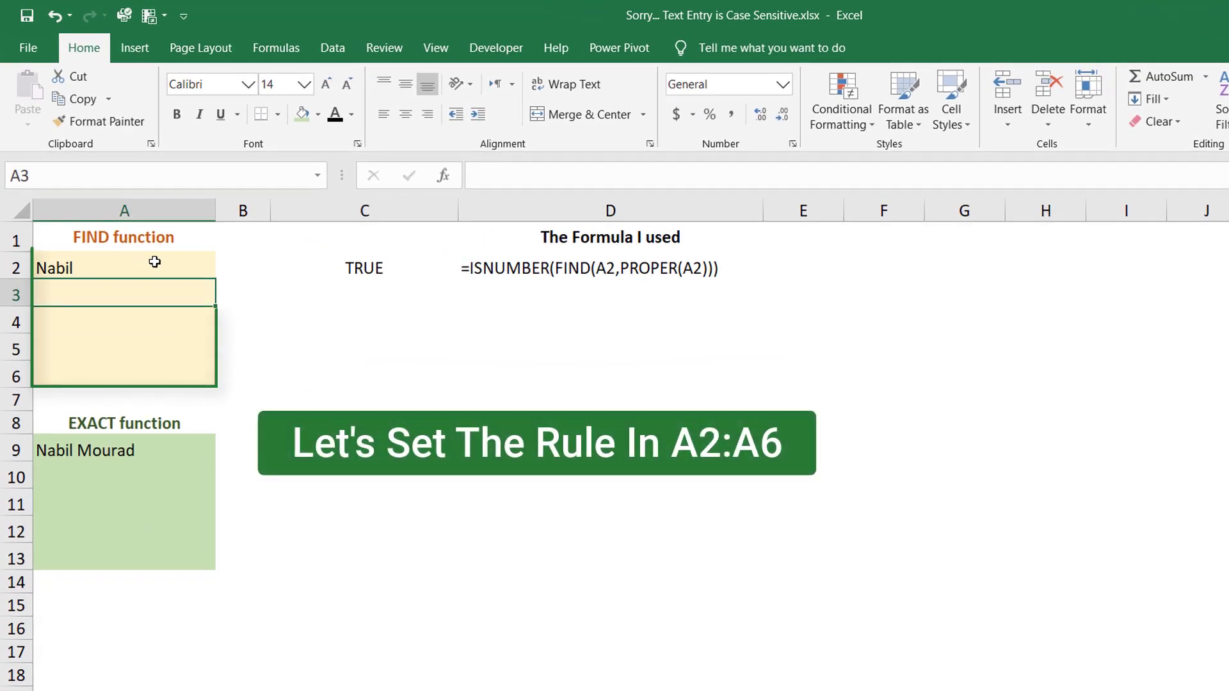
# For A2:A6, set Data Validation to Custom with formula =ISNUMBER(FIND(A2,PROPER(A2)))
pyautogui.moveTo(160, 263); pyautogui.dragTo(180, 374)
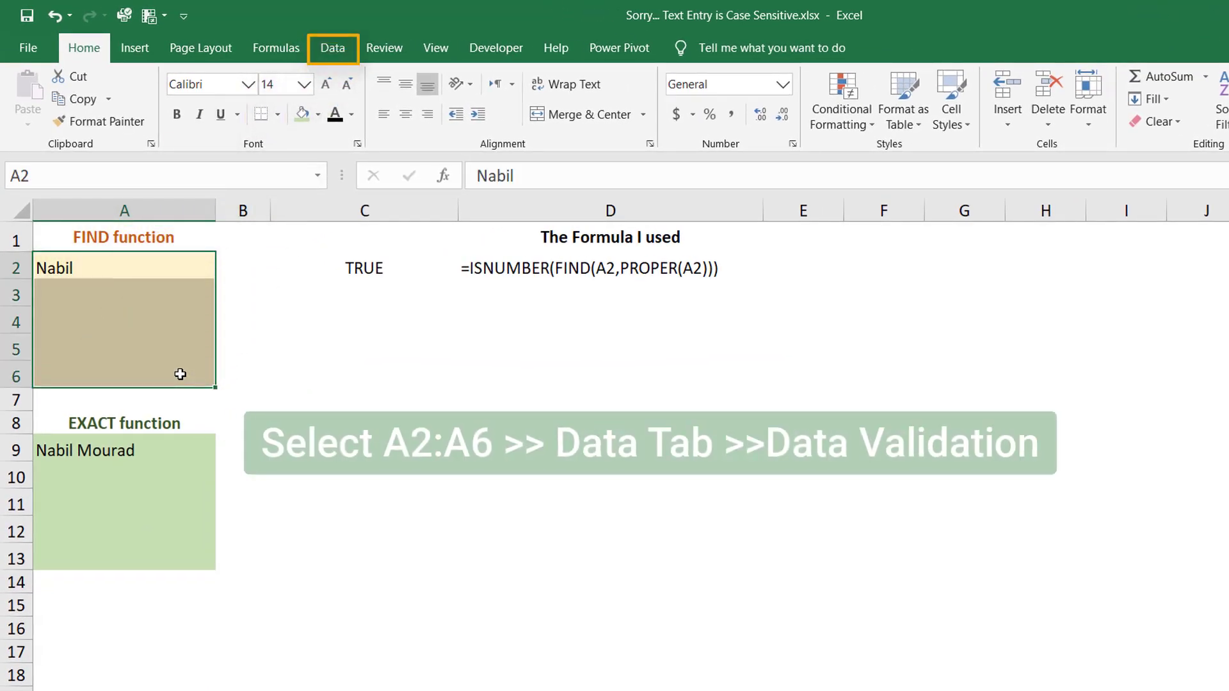
pyautogui.click(324, 59)
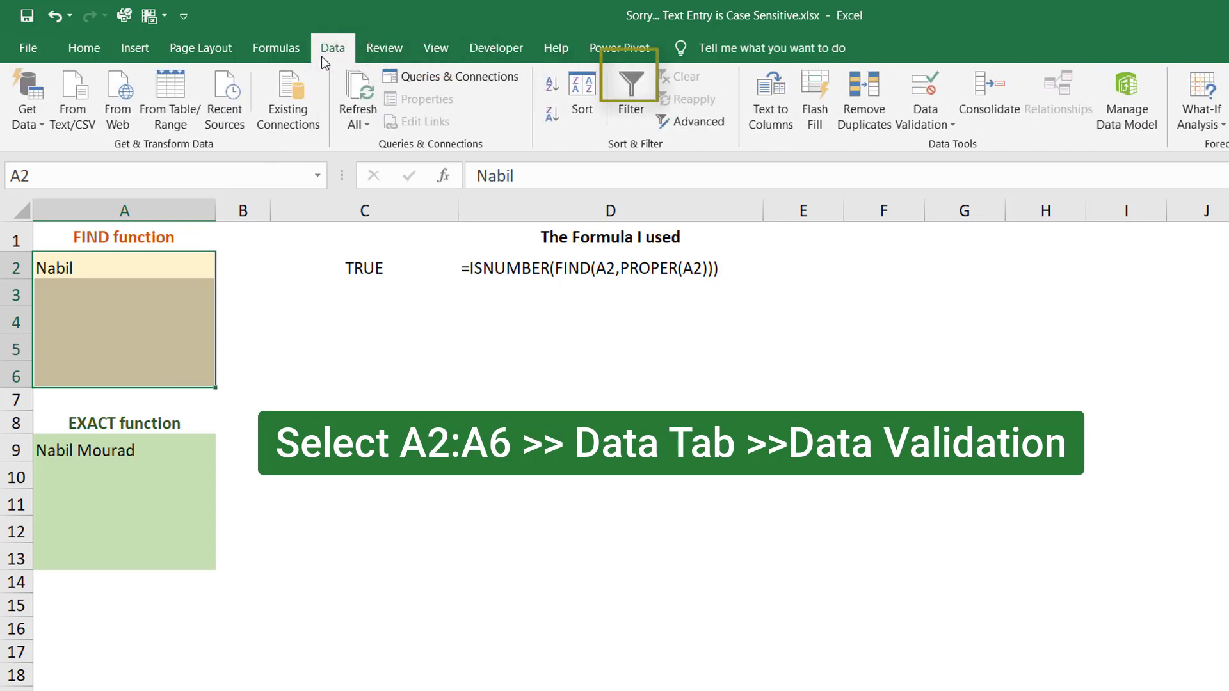
pyautogui.click(925, 83)
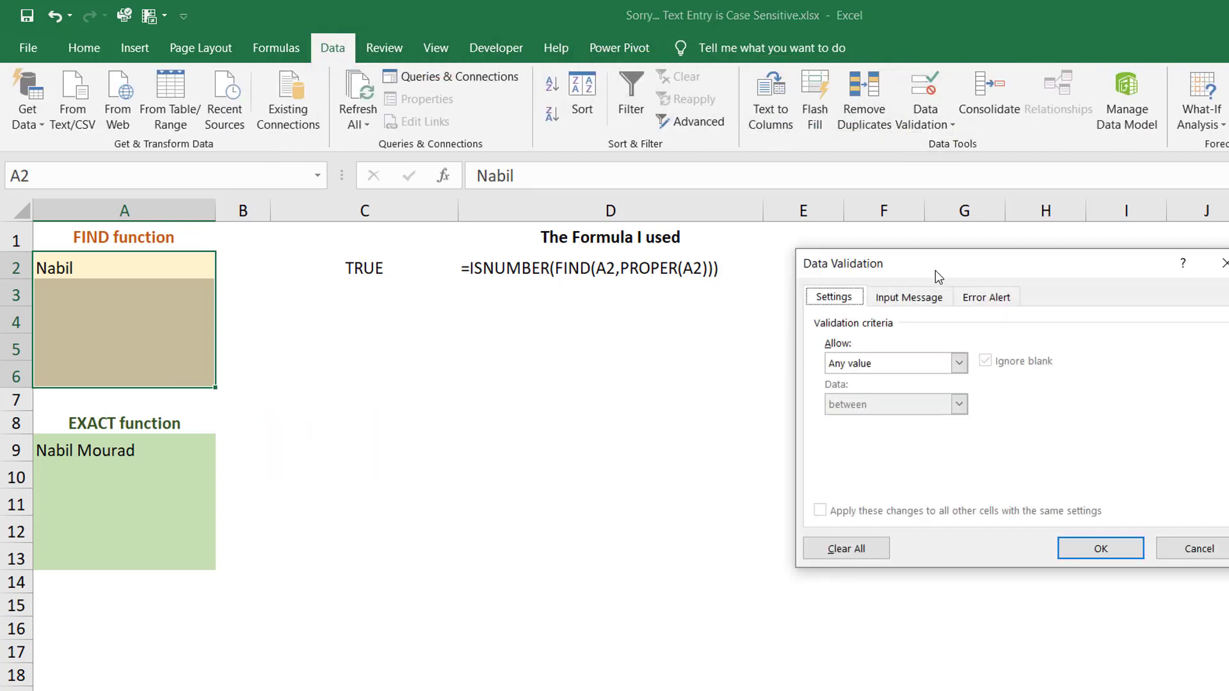
pyautogui.moveTo(935, 270); pyautogui.dragTo(512, 312)
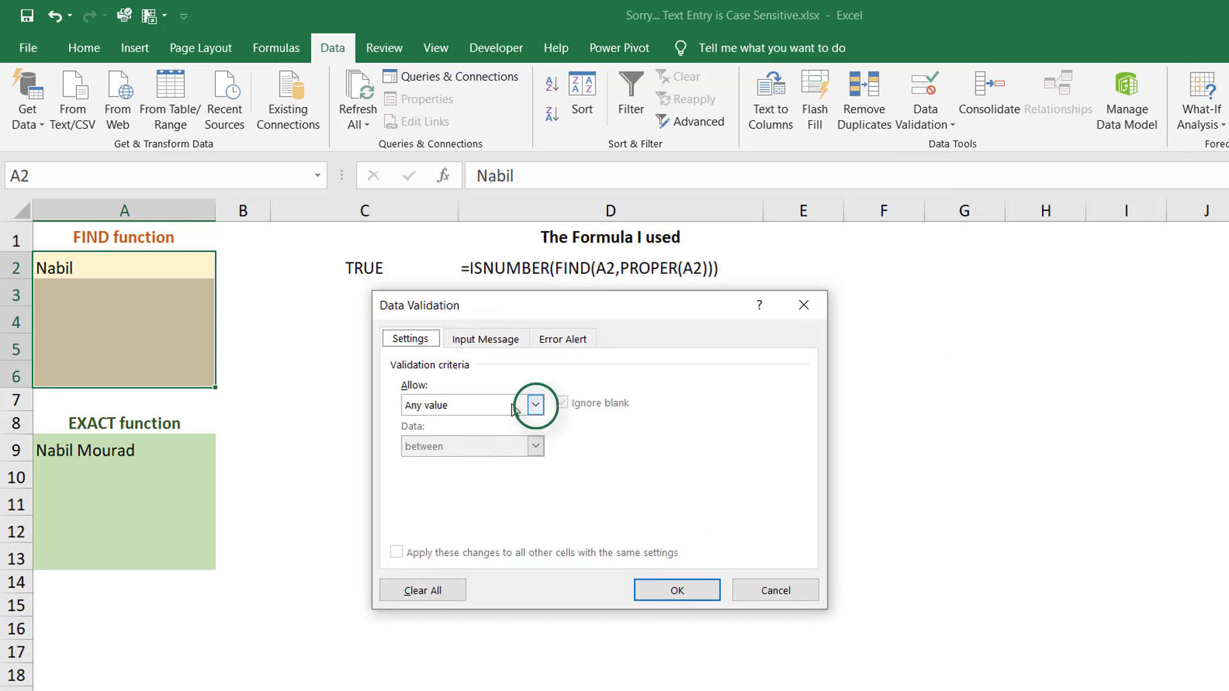
pyautogui.click(535, 405)
pyautogui.click(433, 510)
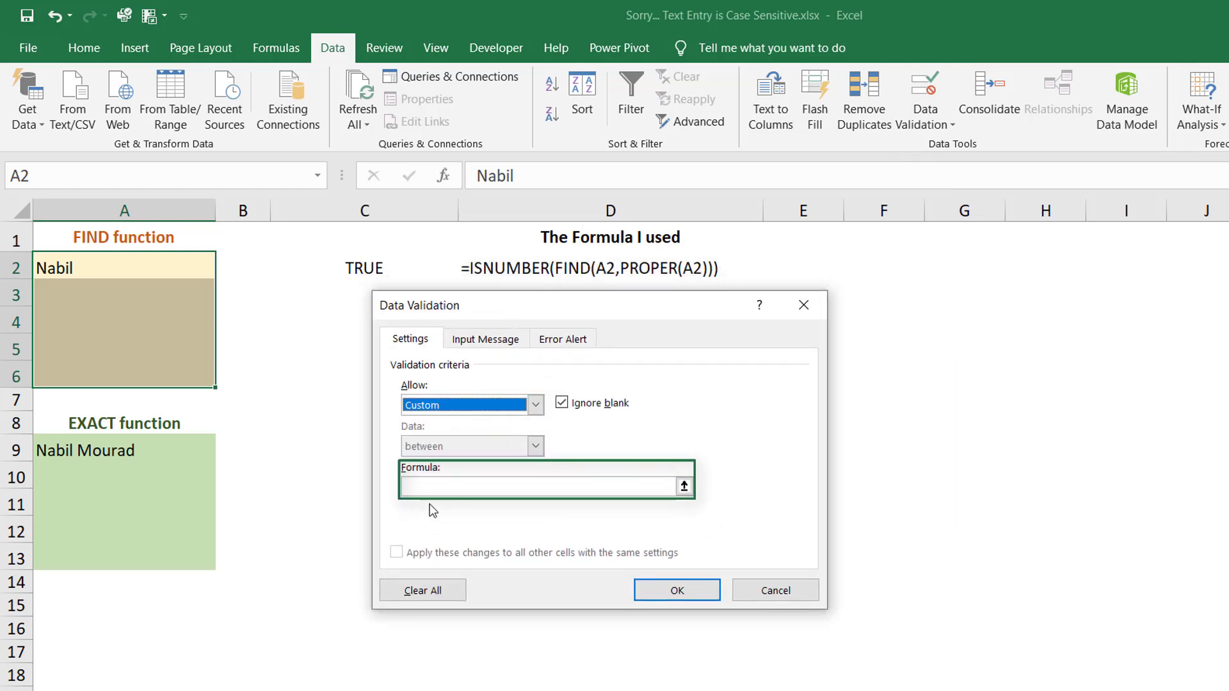
pyautogui.click(431, 488)
pyautogui.write('=isnumber(find(')
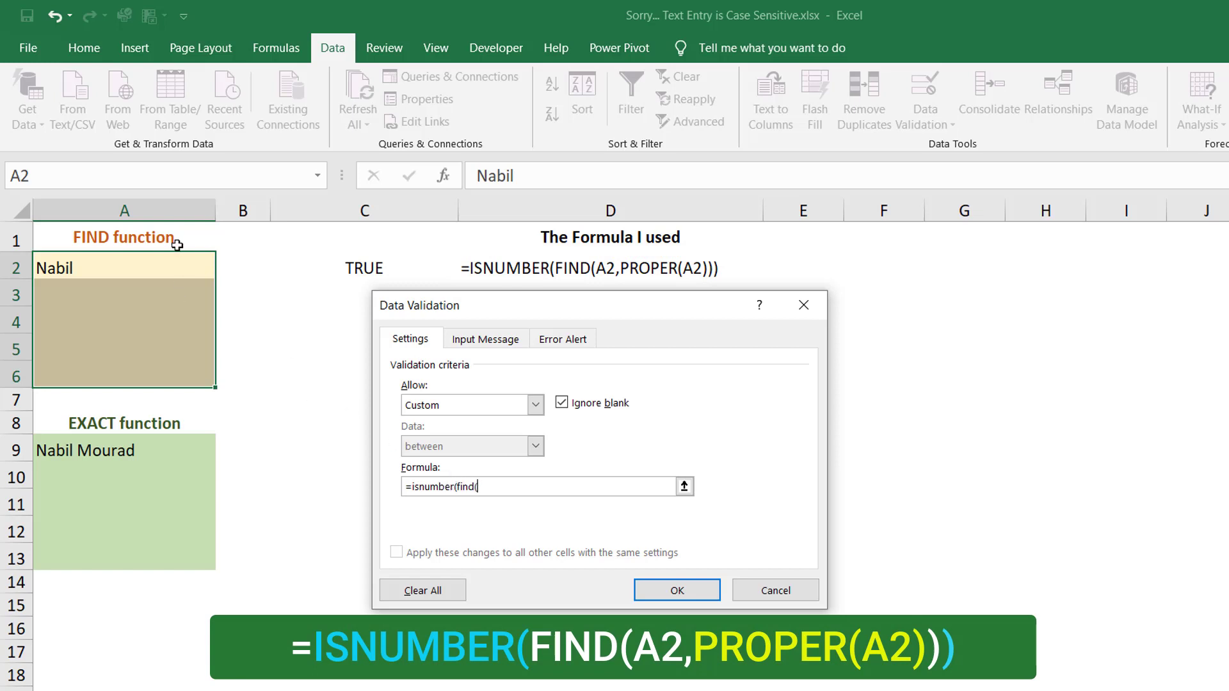
pyautogui.click(166, 269)
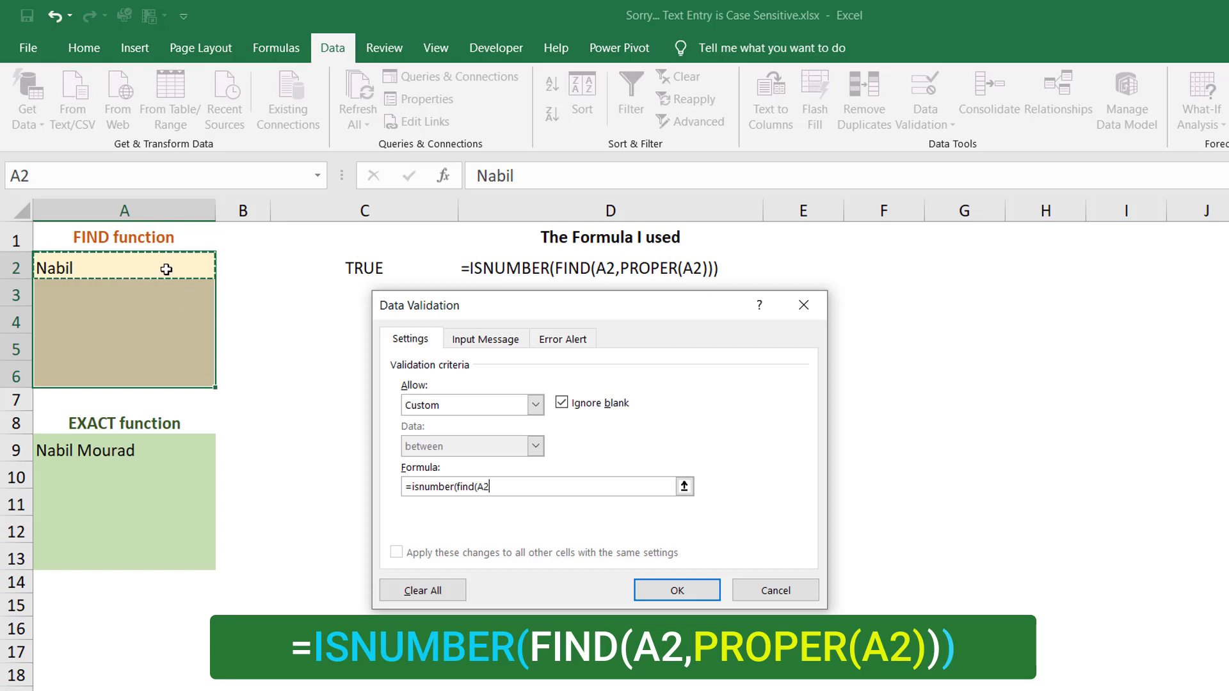
pyautogui.write(',Proper(')
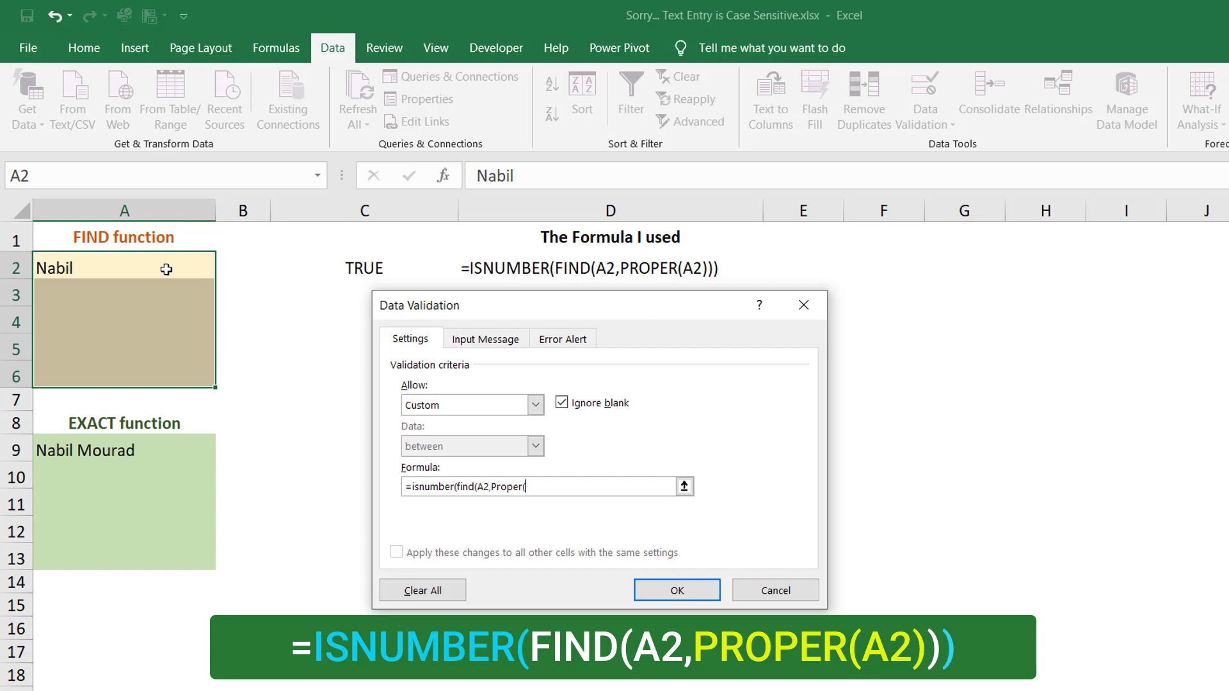
pyautogui.click(167, 269)
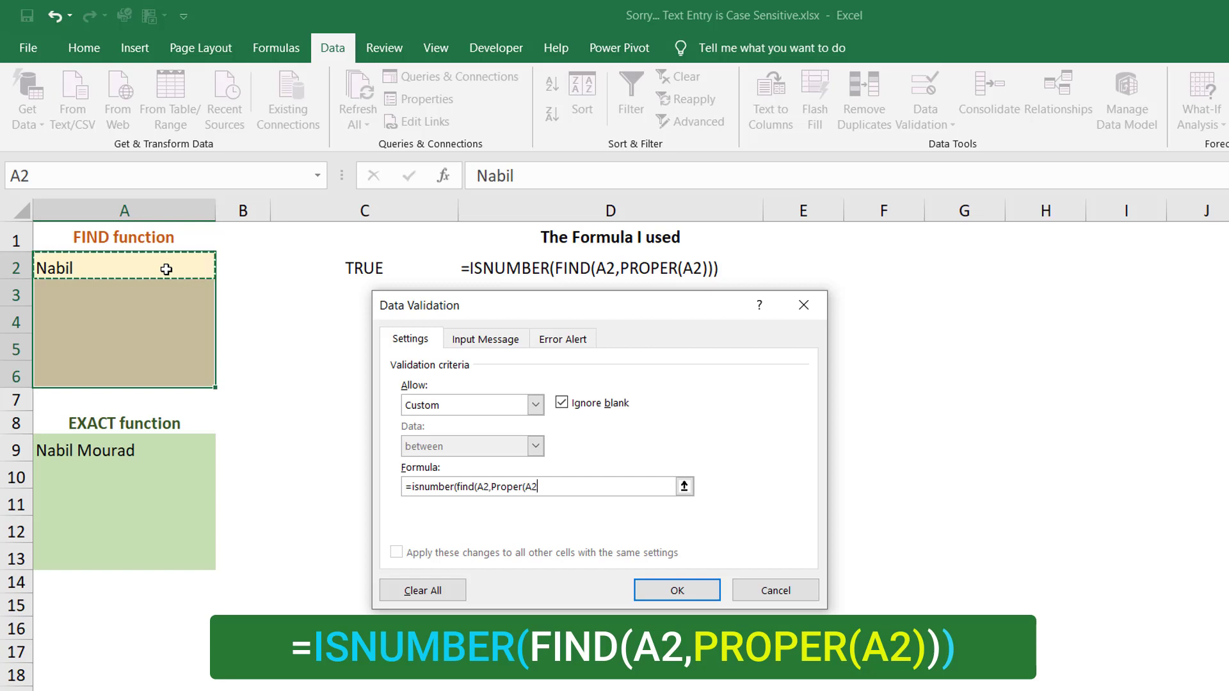
pyautogui.write(')')
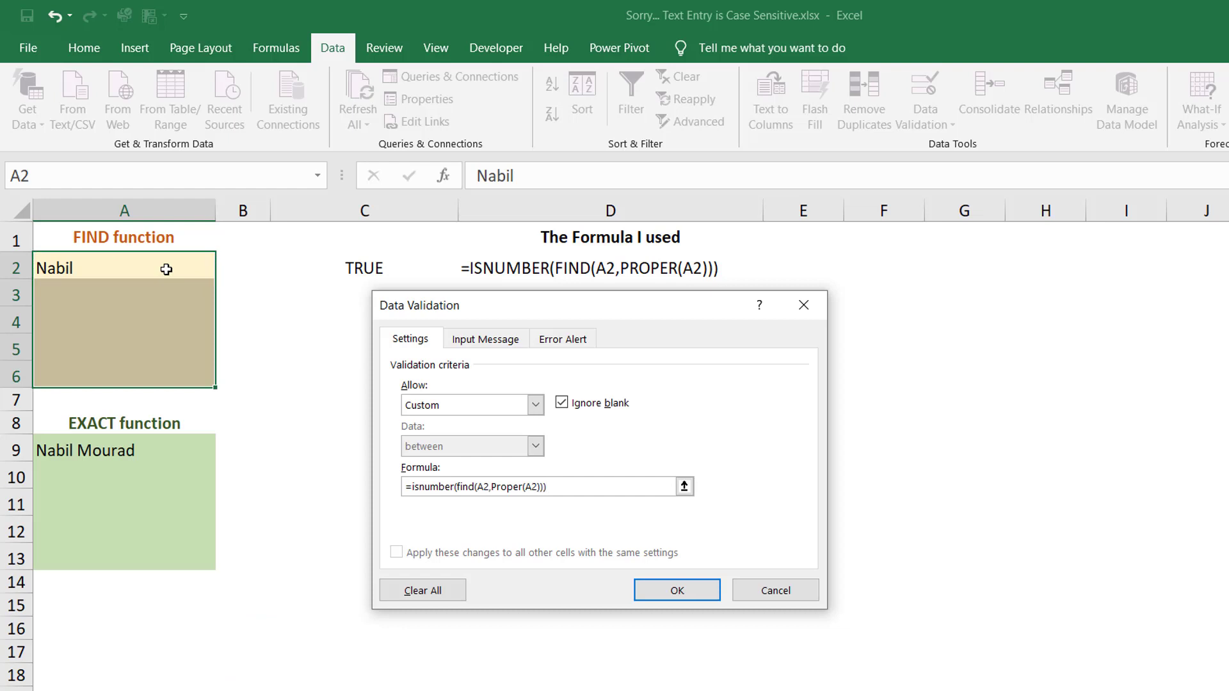
# Apply the rule and test A2: lowercase name rejected, Proper-case name accepted
pyautogui.click(658, 590)
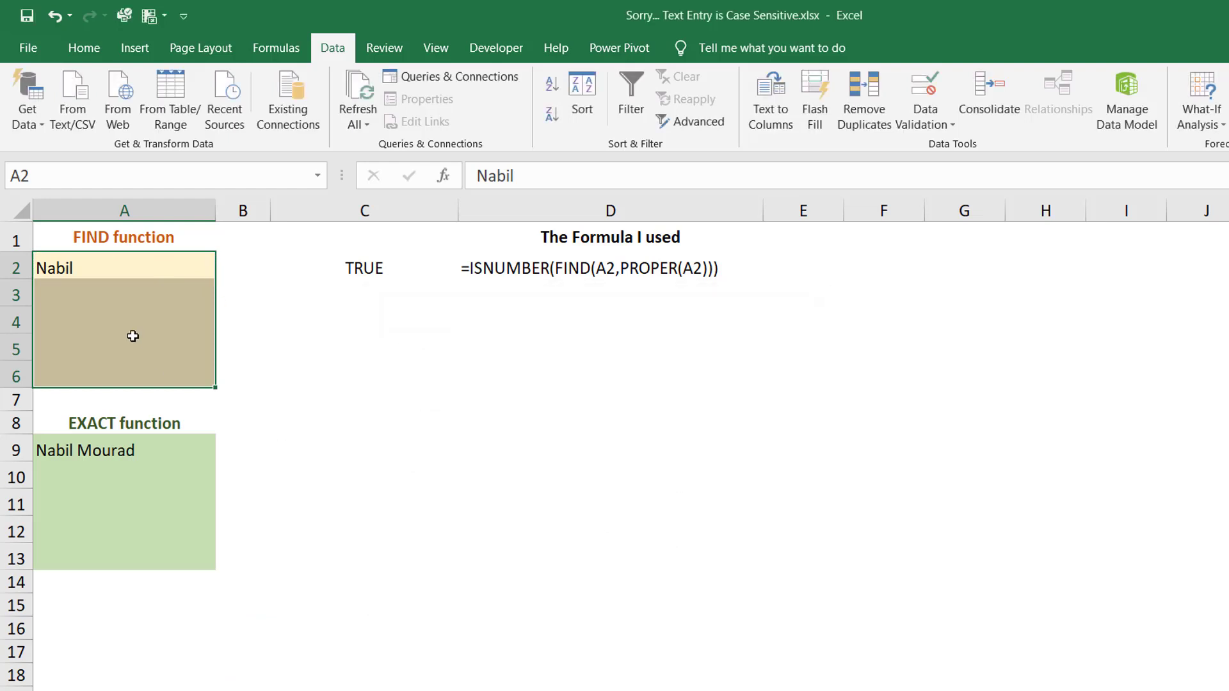
pyautogui.click(94, 271)
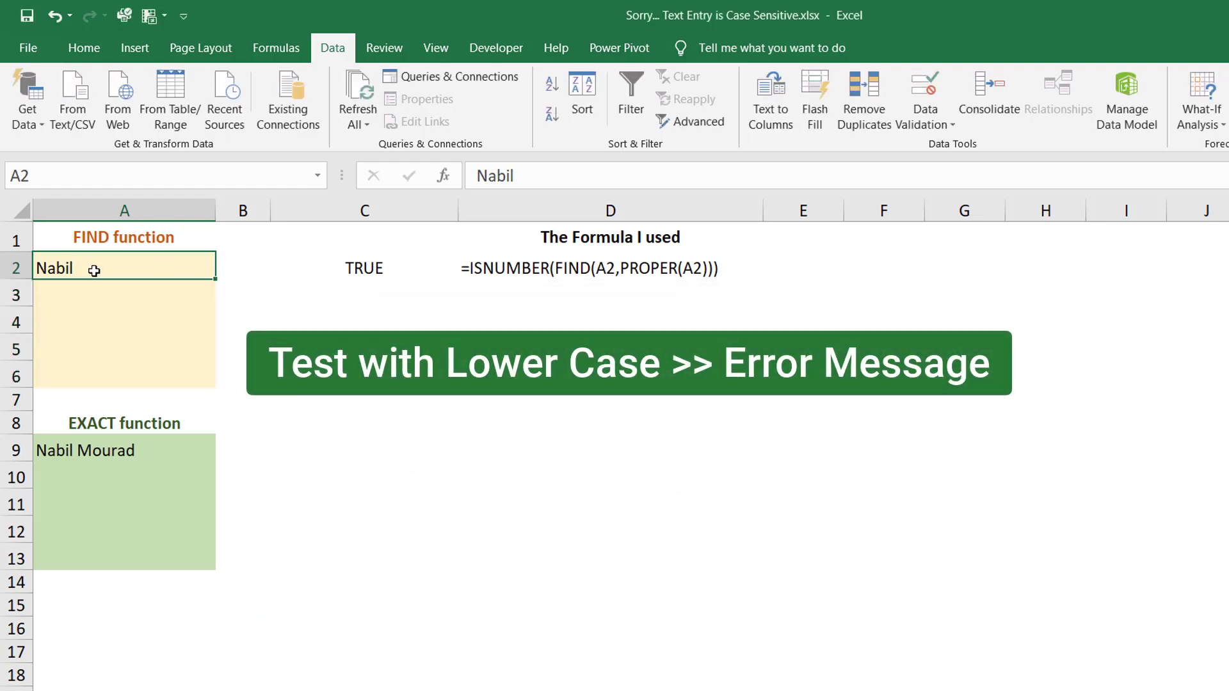
pyautogui.write('nabil')
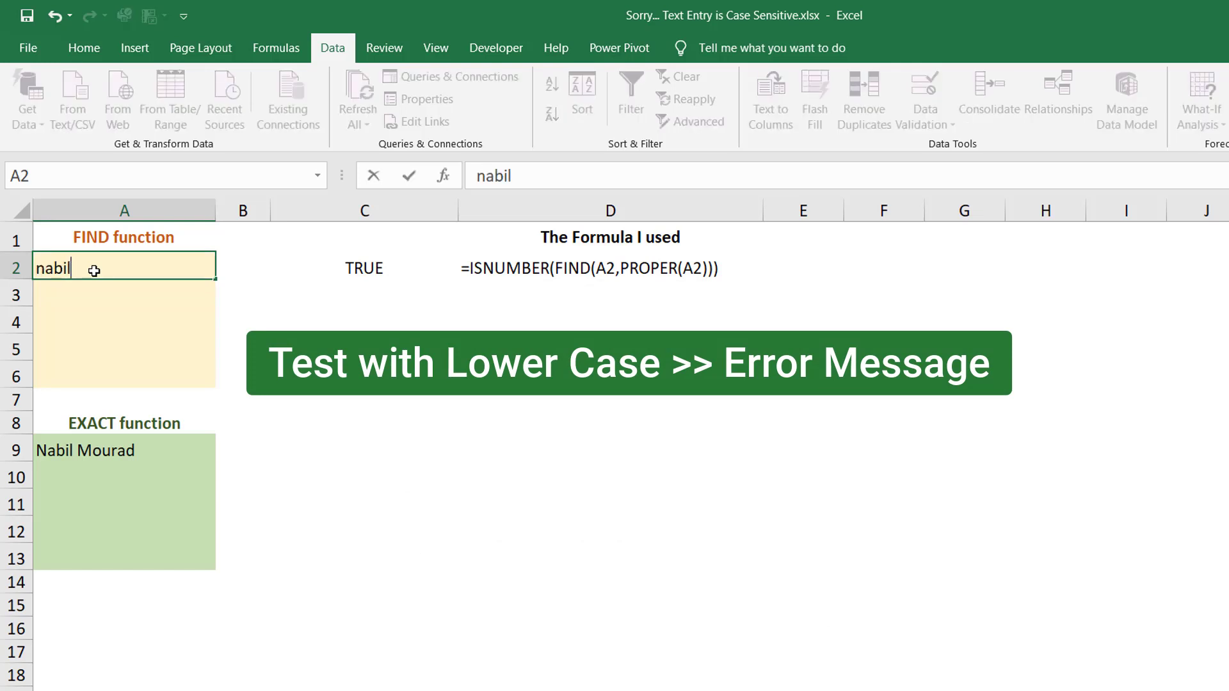
pyautogui.write(' mo')
pyautogui.write('urad')
pyautogui.press('Return')
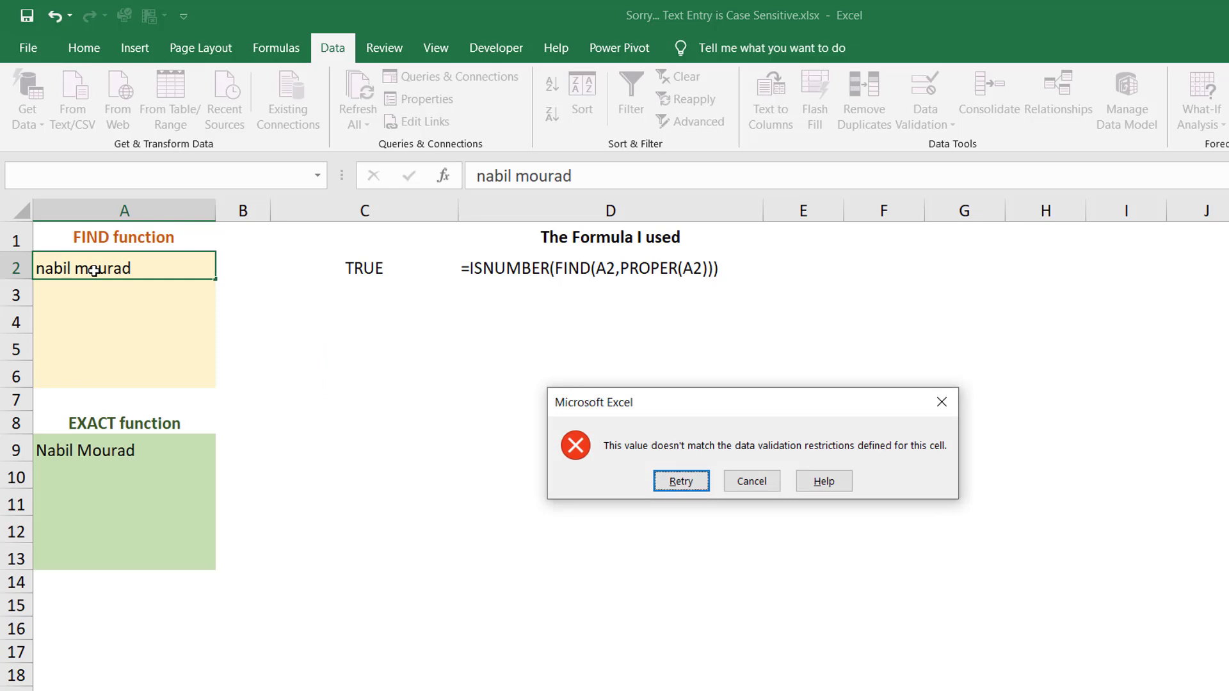
pyautogui.press('Return')
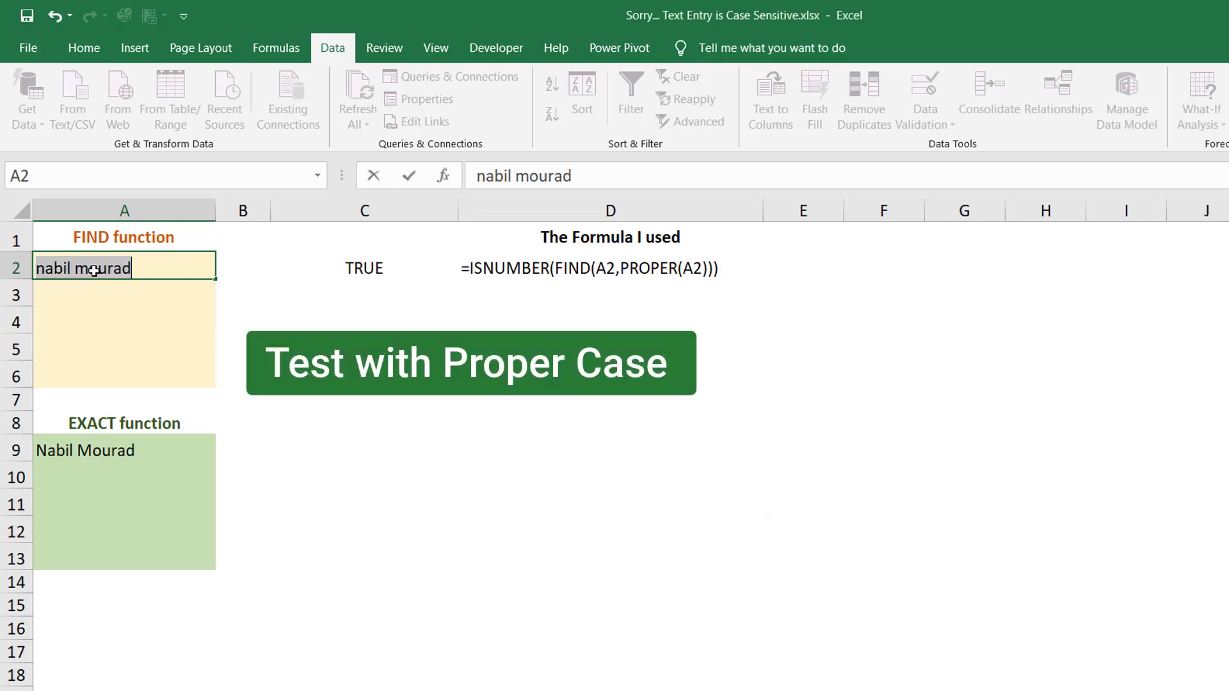
pyautogui.write('Nabil')
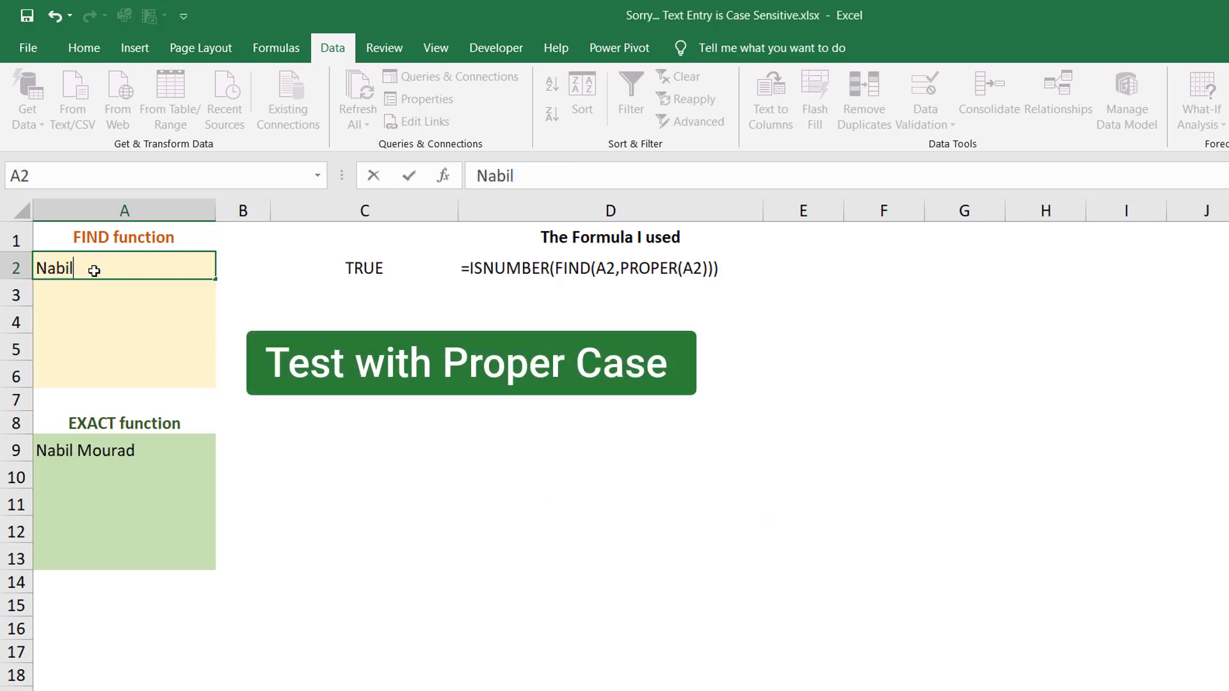
pyautogui.write(' Mourad')
pyautogui.press('Return')
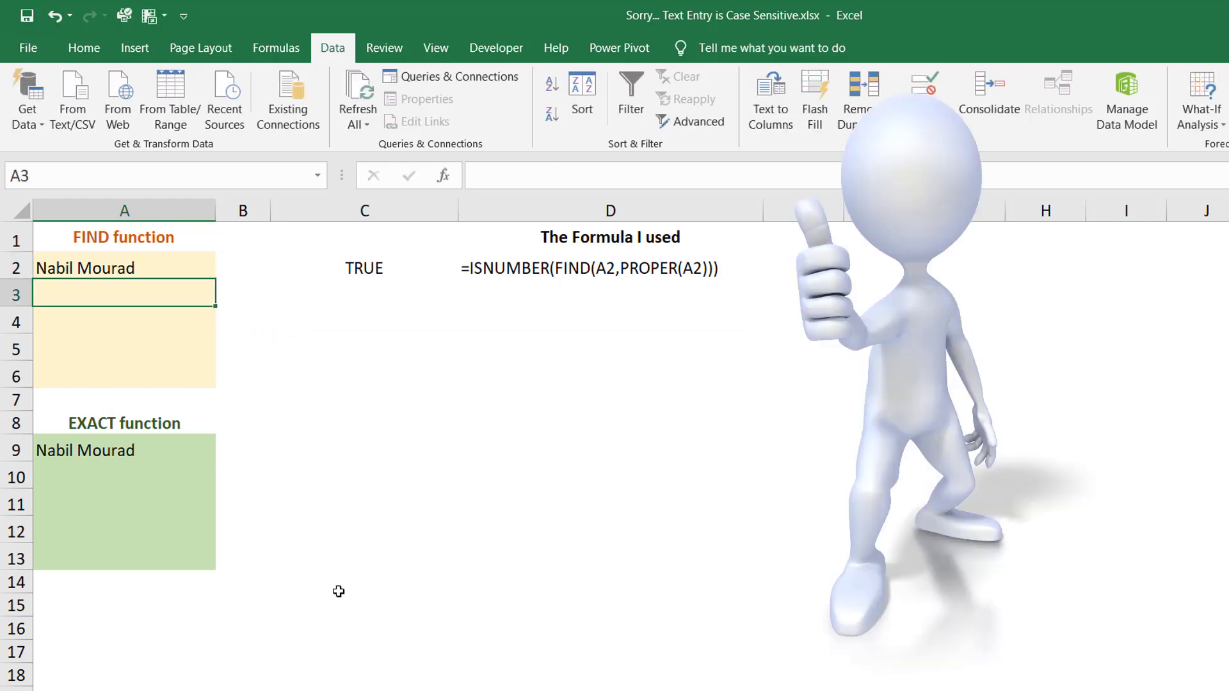
# Enter =EXACT(A9,UPPER(A9)) in C9, which shows FALSE for the current name
pyautogui.click(309, 443)
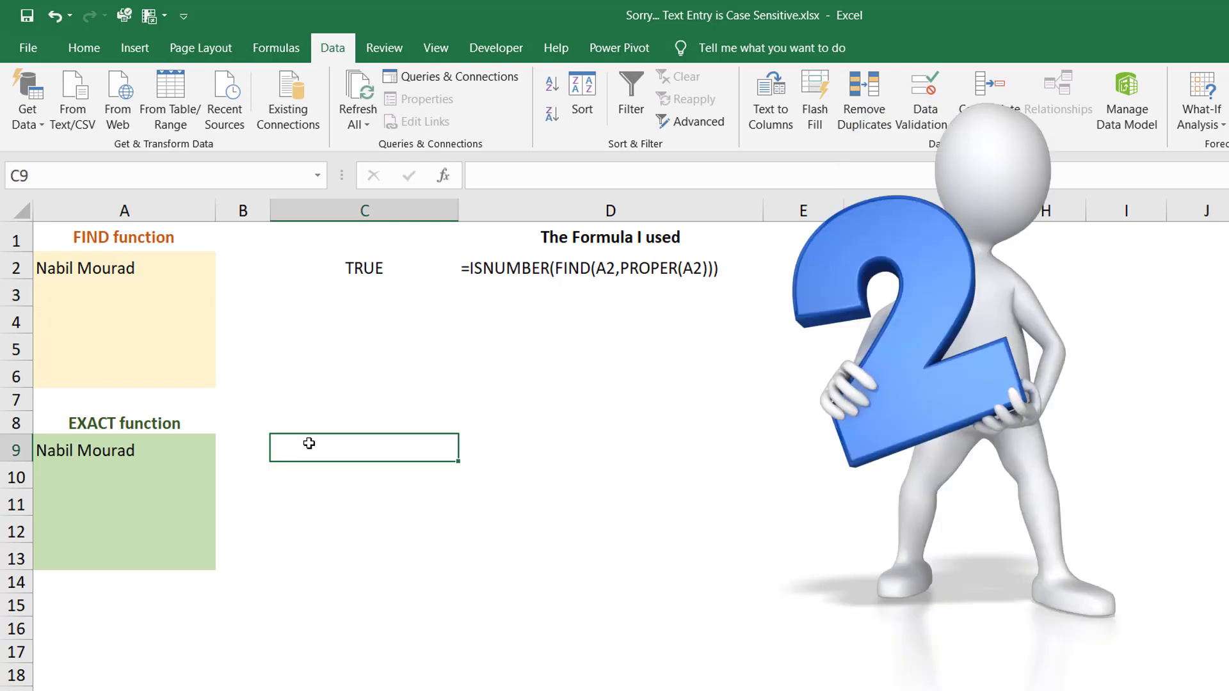
pyautogui.write('=Exac')
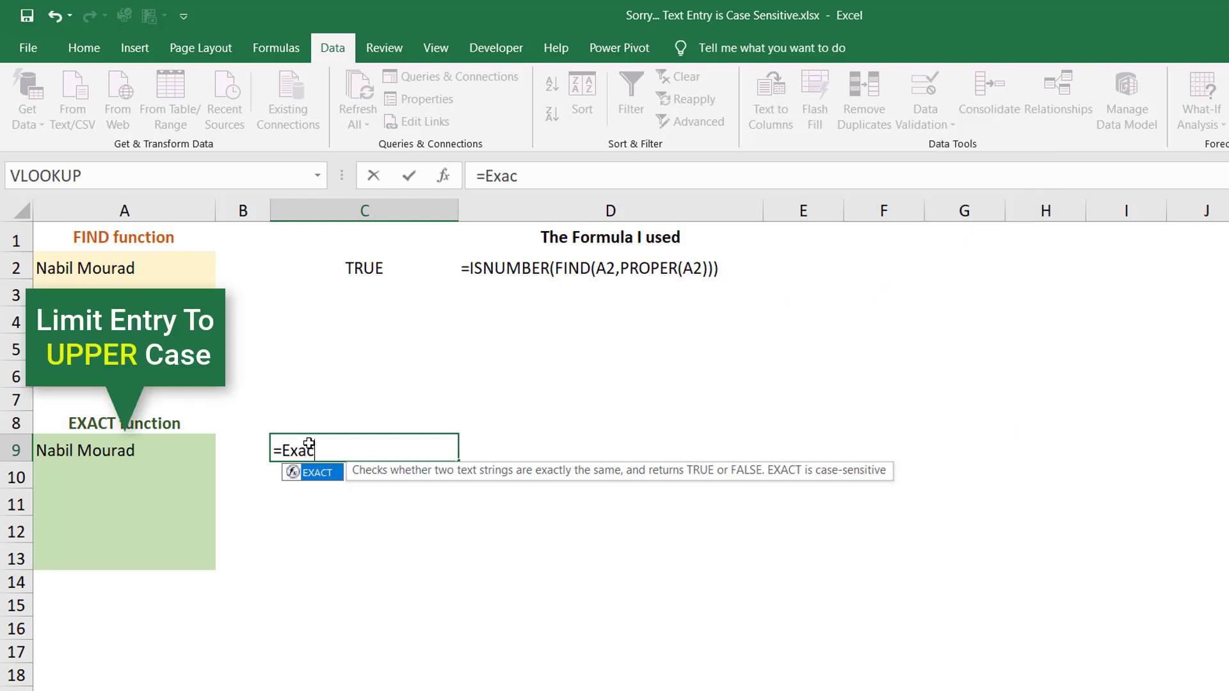
pyautogui.write('t')
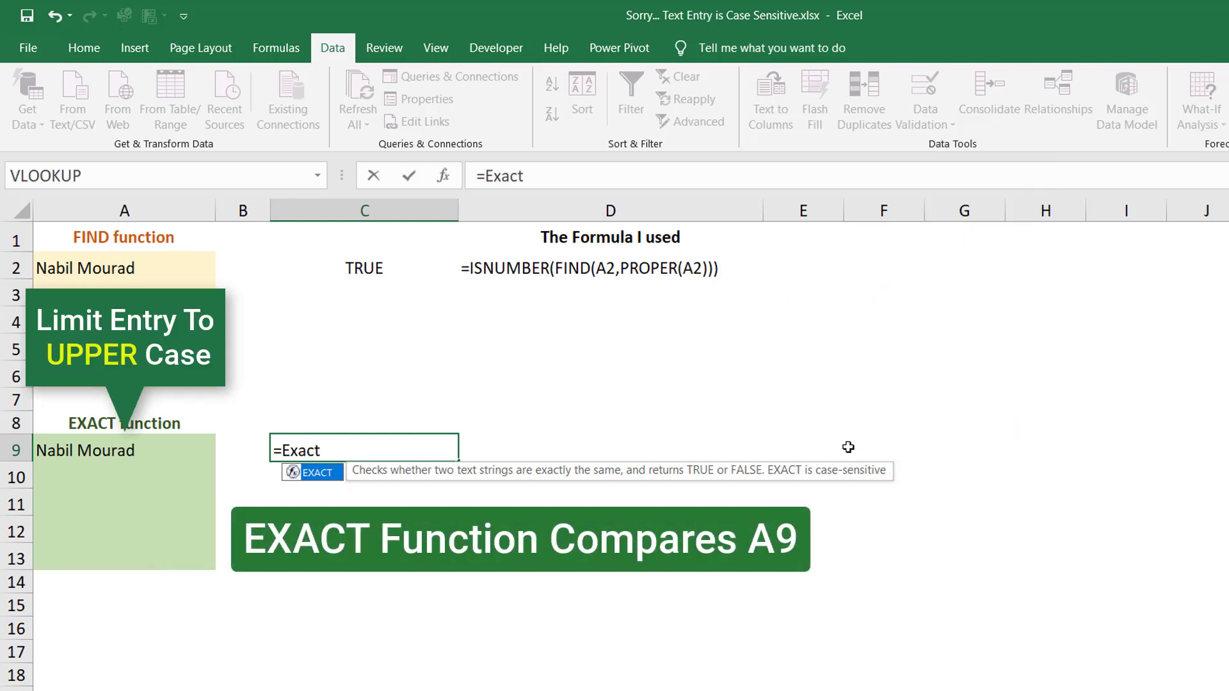
pyautogui.press('Tab')
pyautogui.click(103, 450)
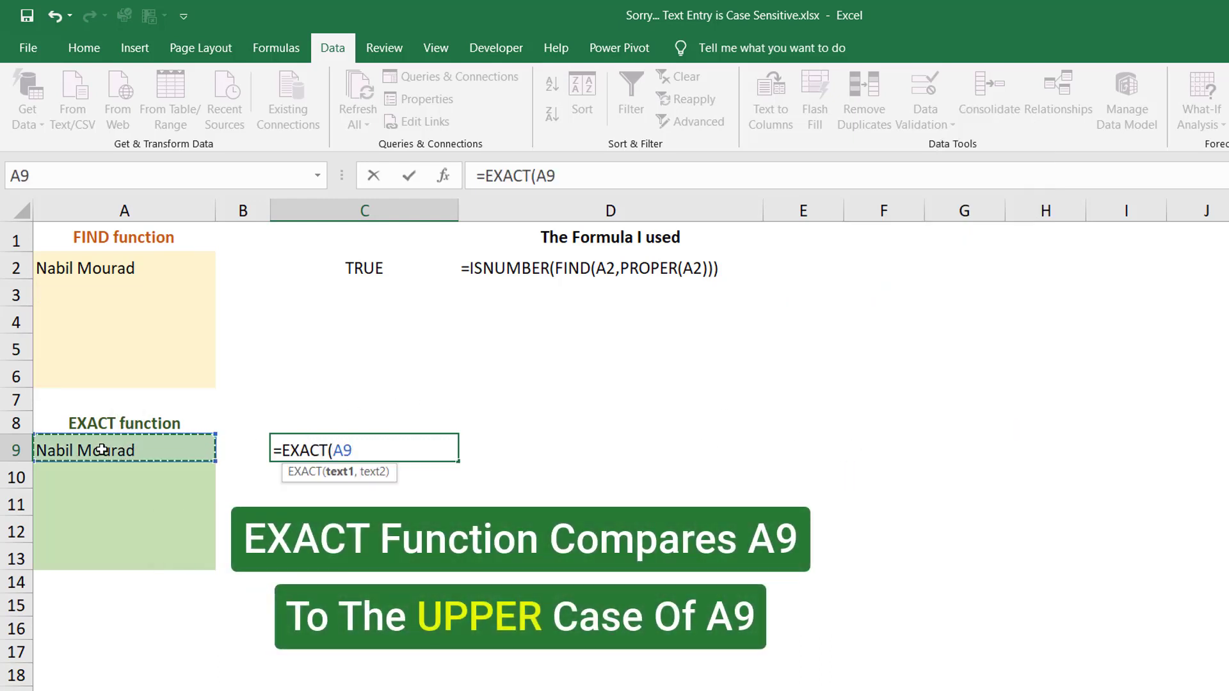
pyautogui.write(',')
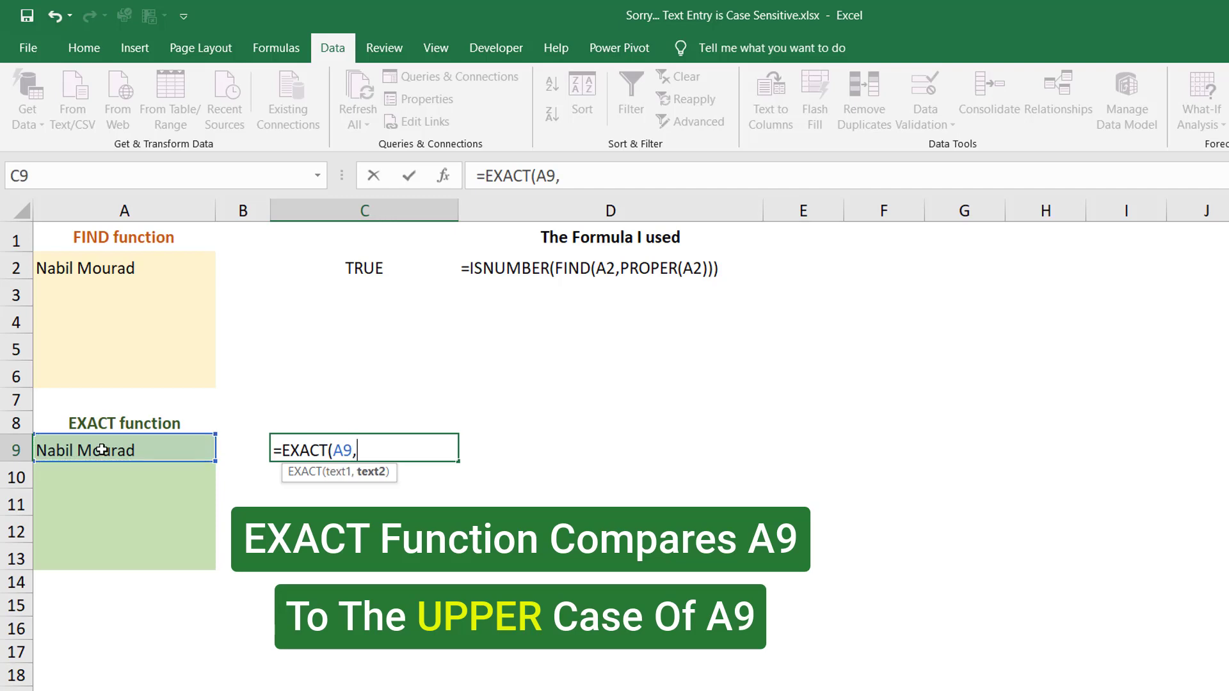
pyautogui.write('Upper')
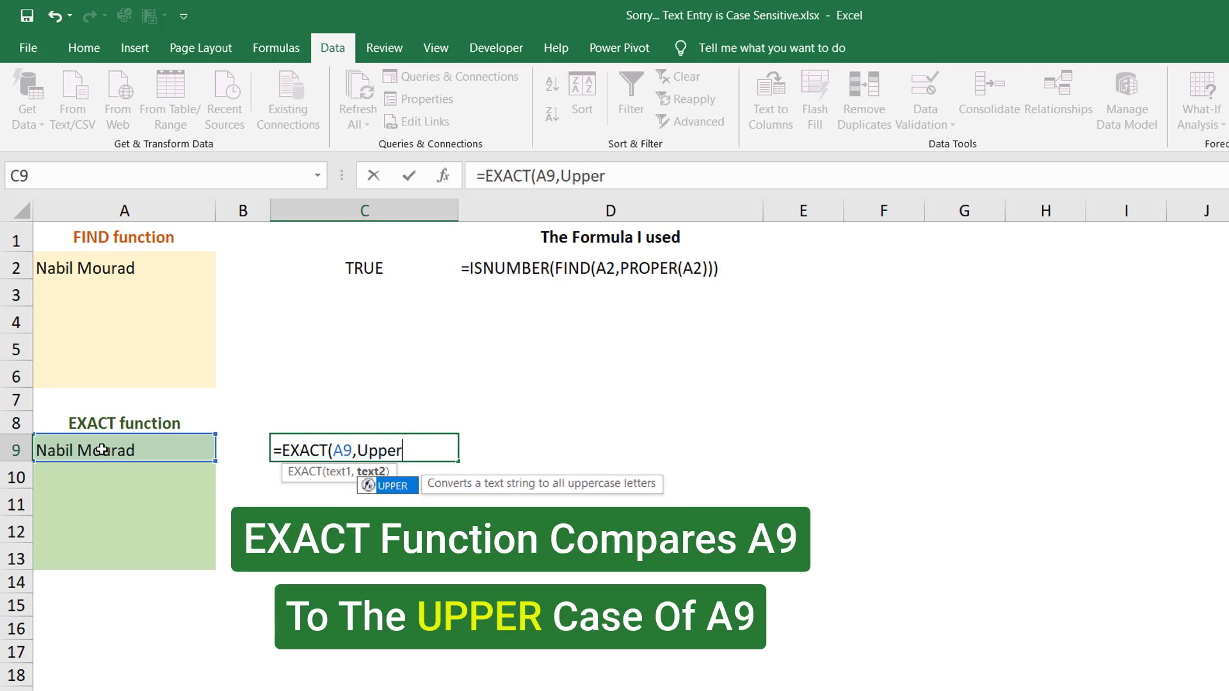
pyautogui.write('(')
pyautogui.click(88, 450)
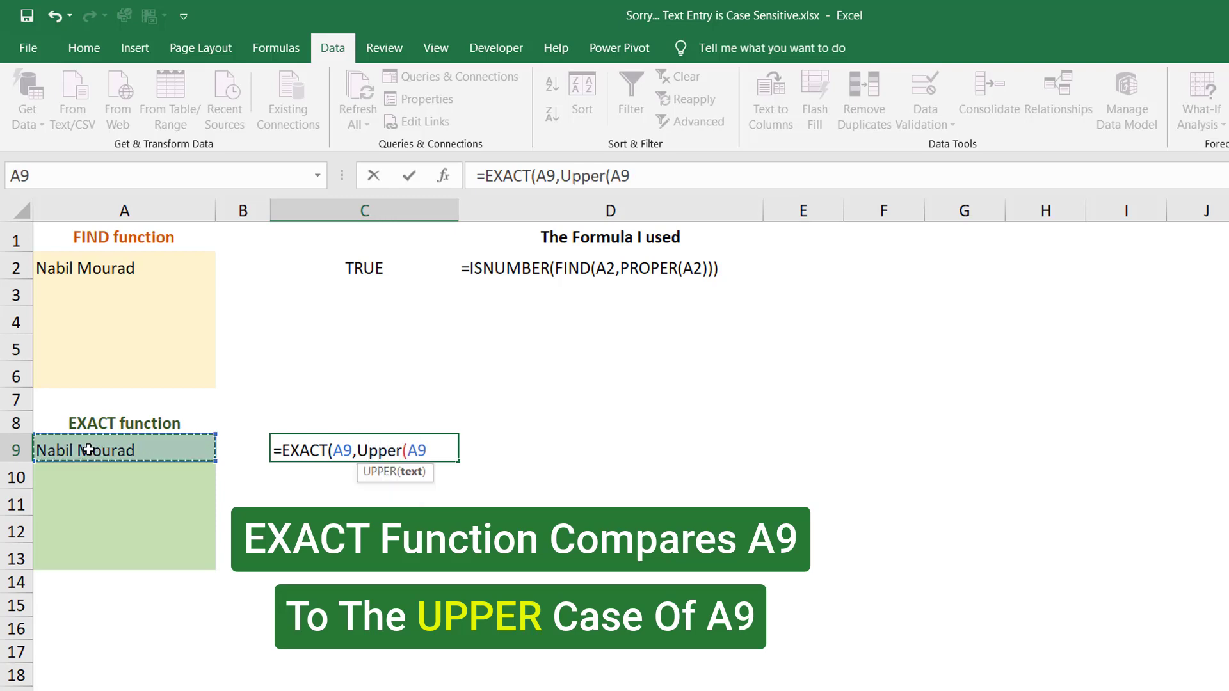
pyautogui.write('))')
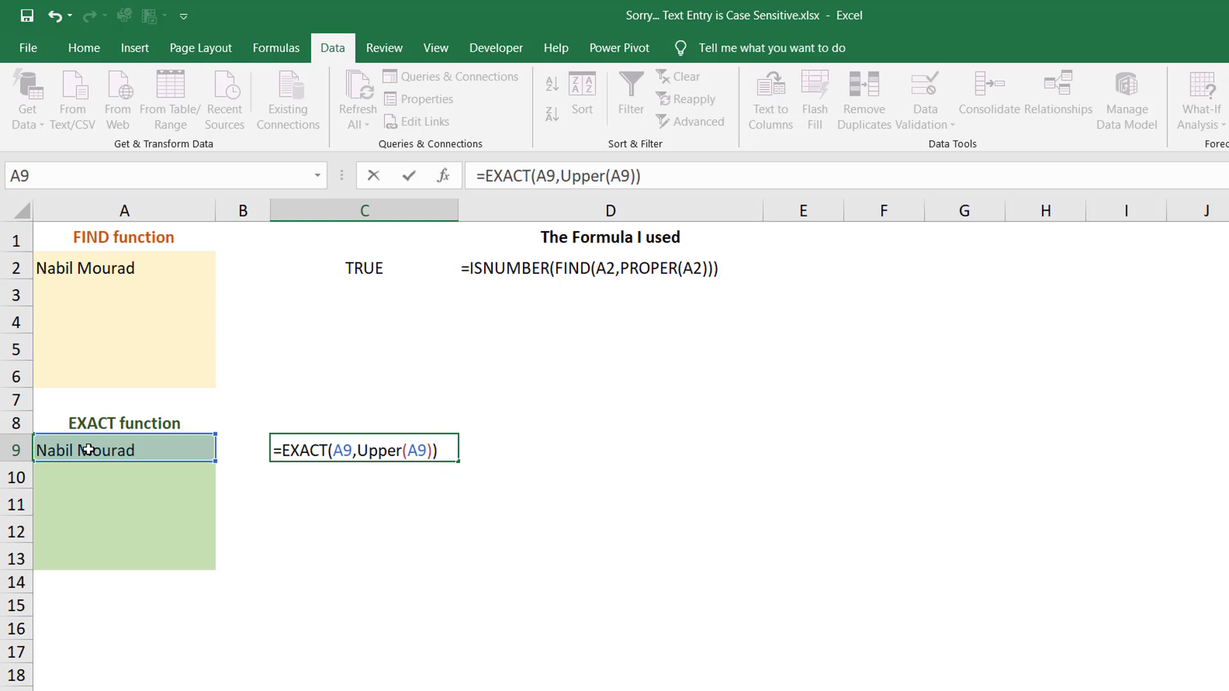
pyautogui.press('Return')
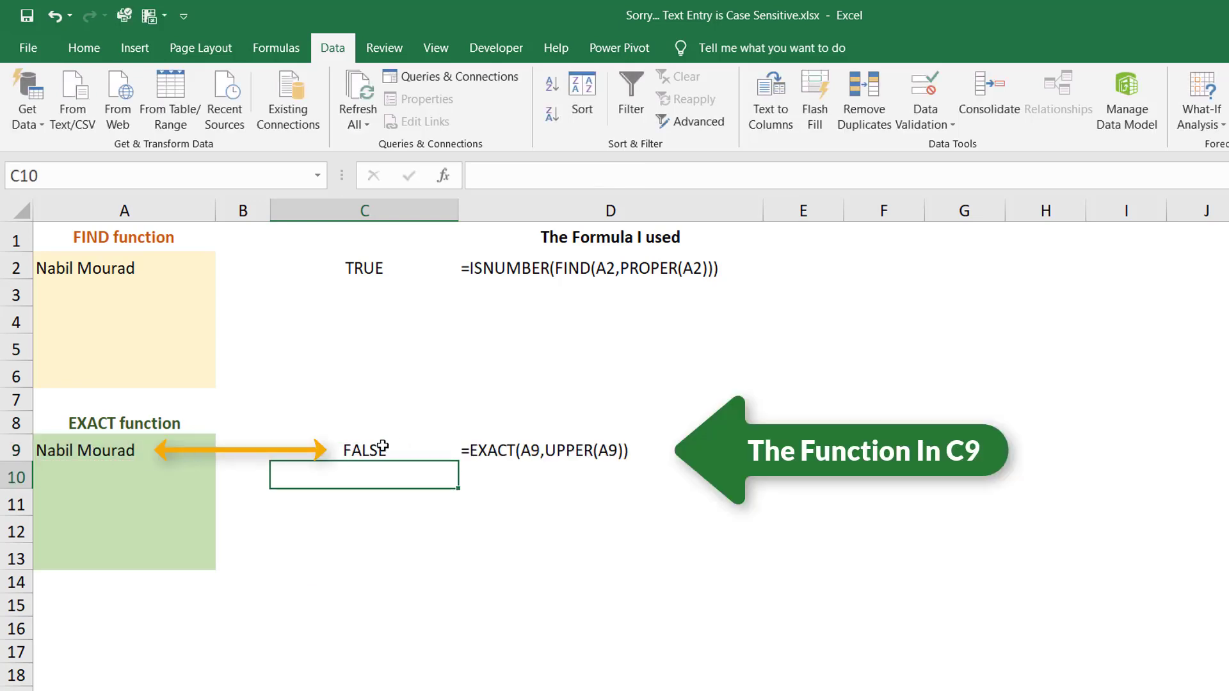
# Retype A9's name in uppercase so C9 returns TRUE
pyautogui.click(123, 448)
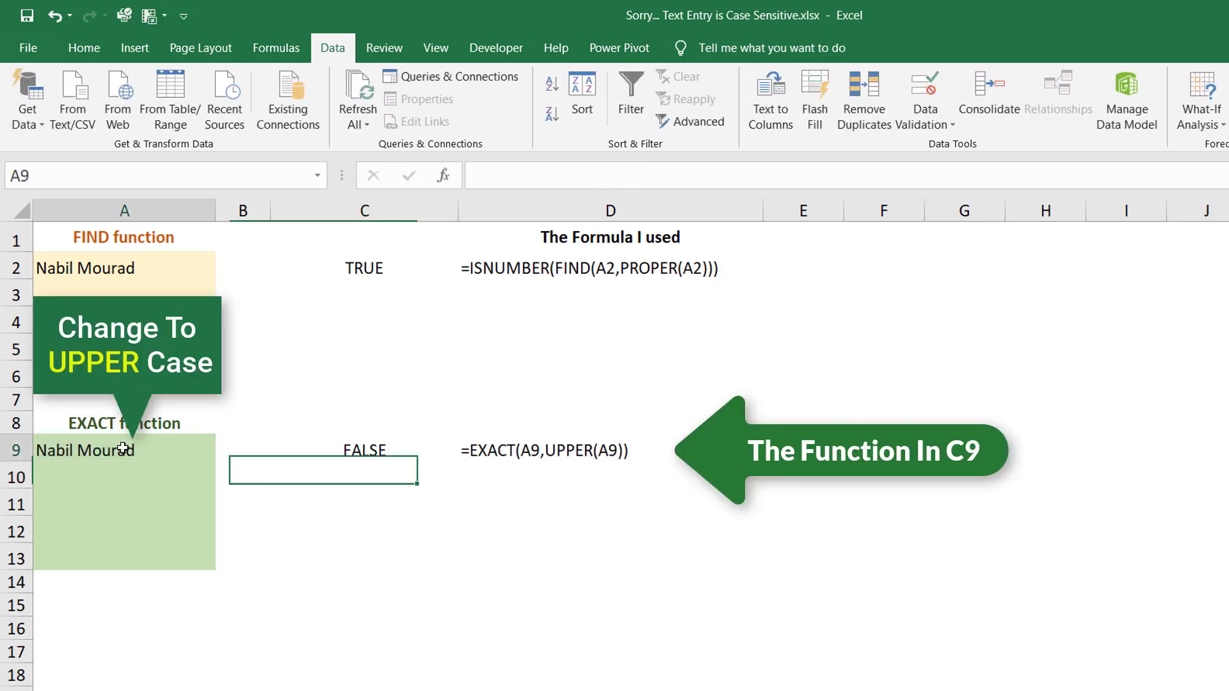
pyautogui.write('NA')
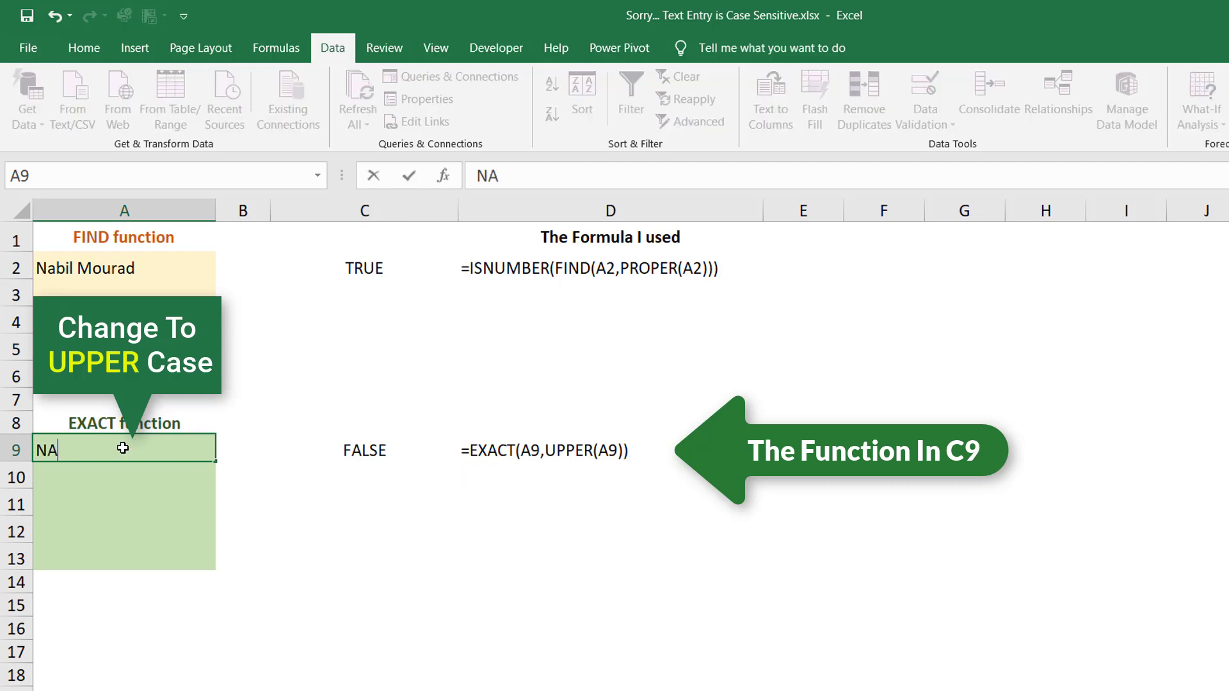
pyautogui.write('BIL')
pyautogui.press('Return')
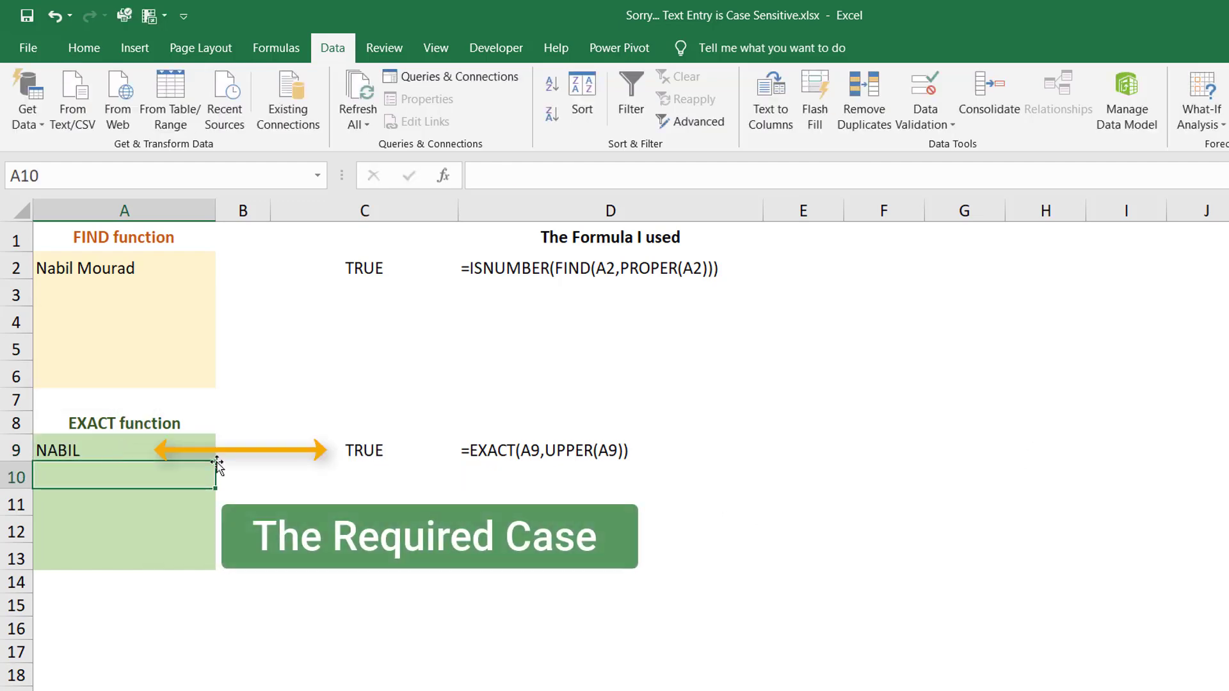
pyautogui.click(142, 444)
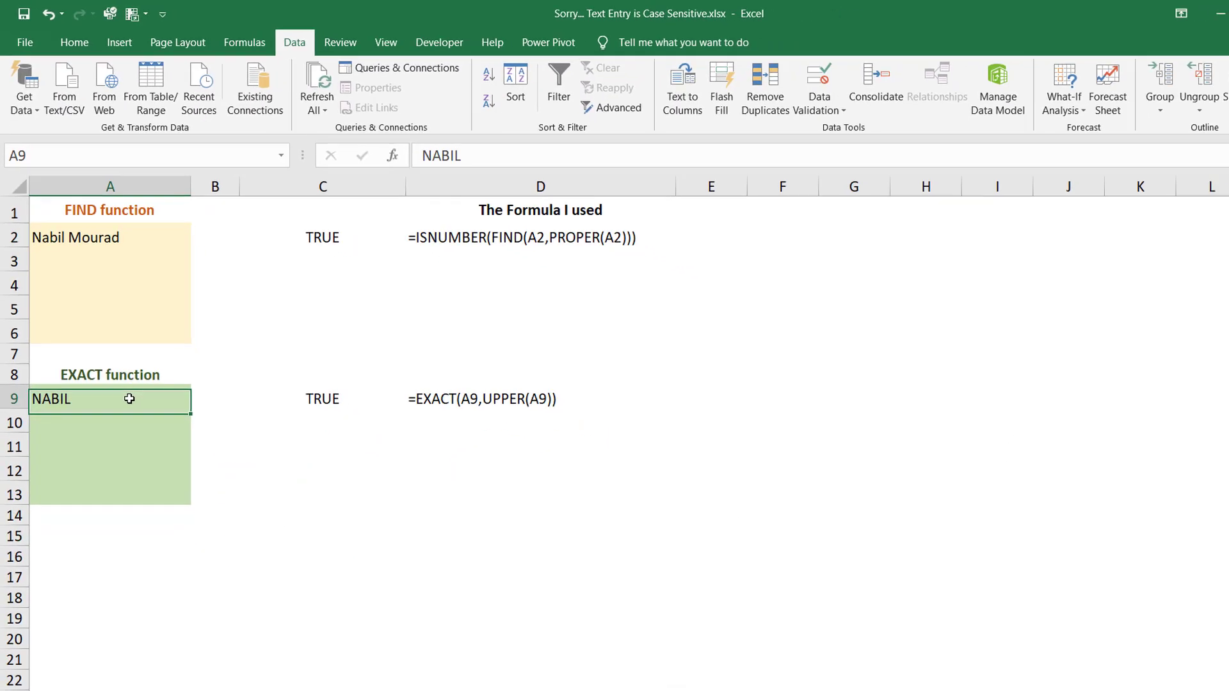
# Give A9:A13 a Custom validation rule =EXACT(A9,UPPER(A9)) using Alt+D+L
pyautogui.moveTo(129, 398); pyautogui.dragTo(120, 484)
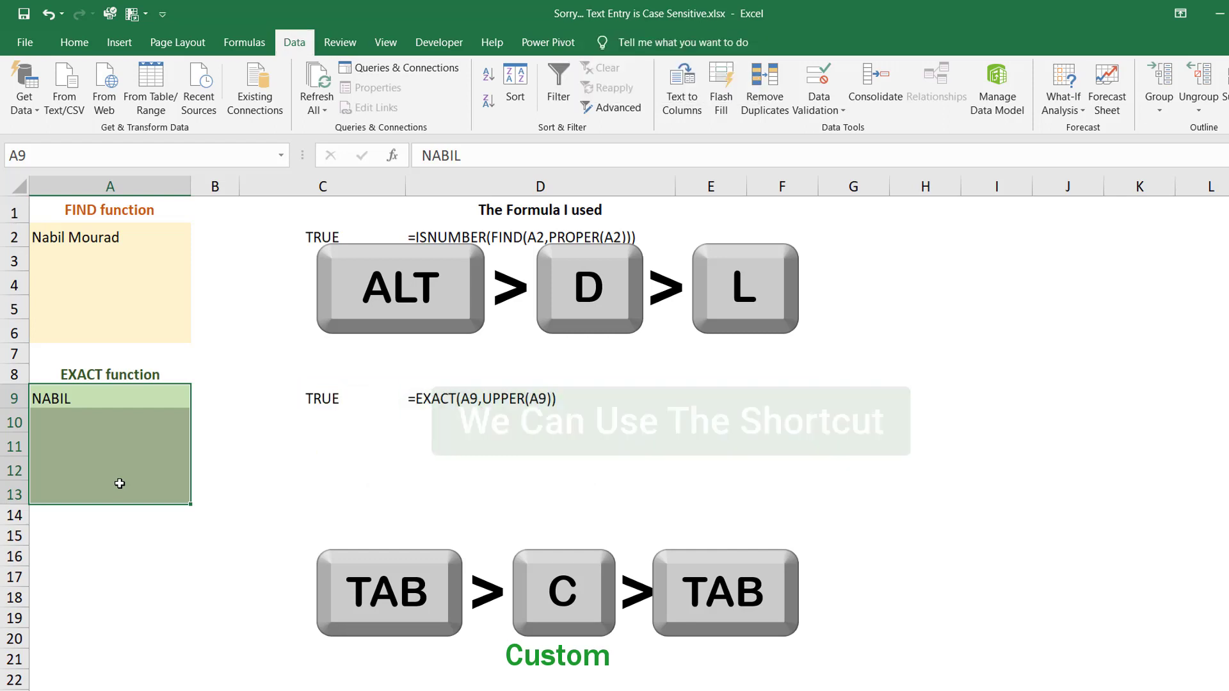
pyautogui.hotkey('alt', 'd')
pyautogui.press('l')
pyautogui.press('Tab')
pyautogui.press('c')
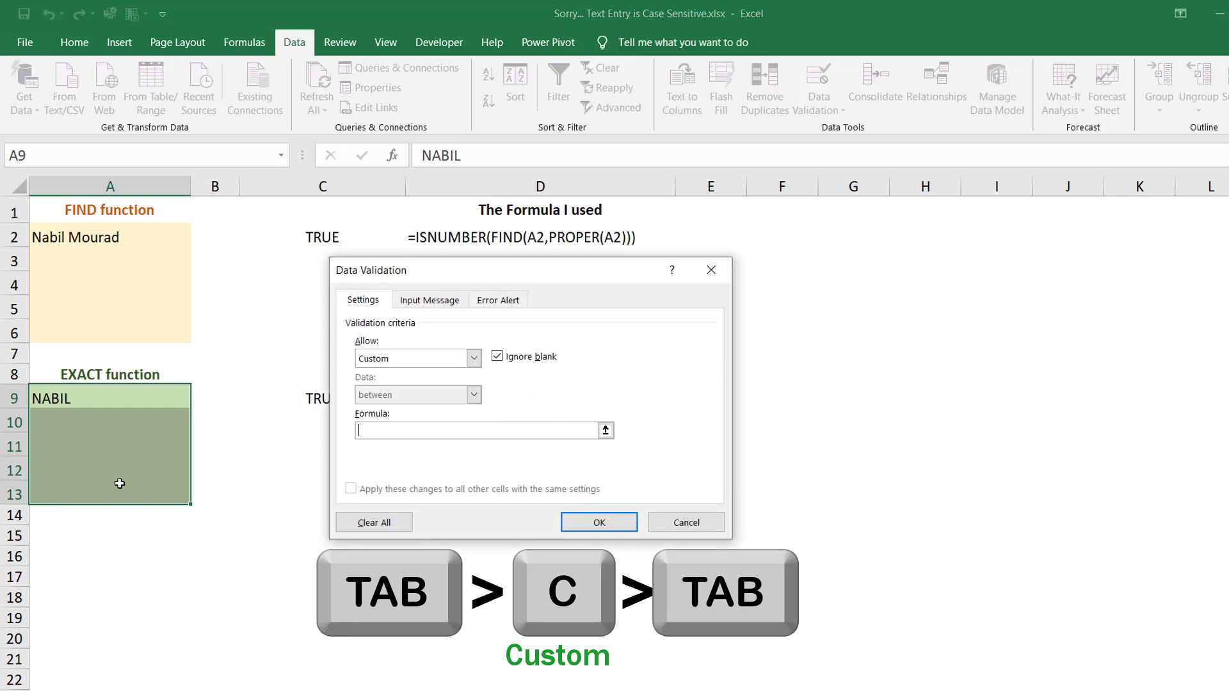
pyautogui.press('Tab')
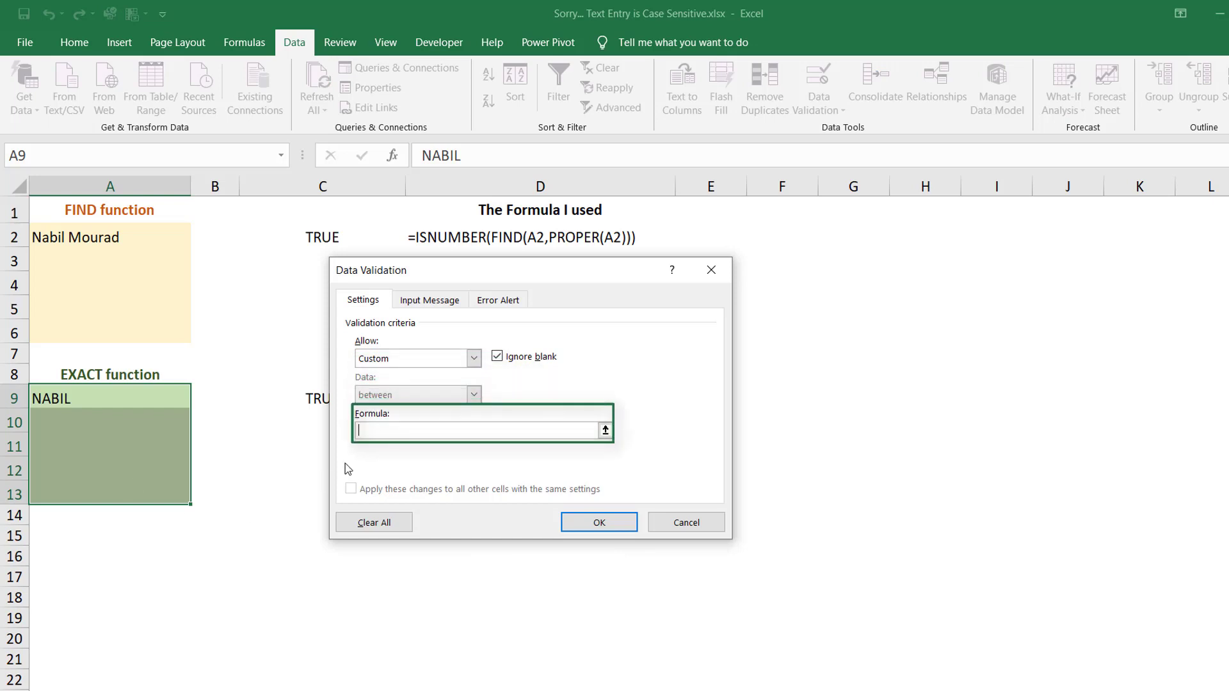
pyautogui.write('E')
pyautogui.write('xc')
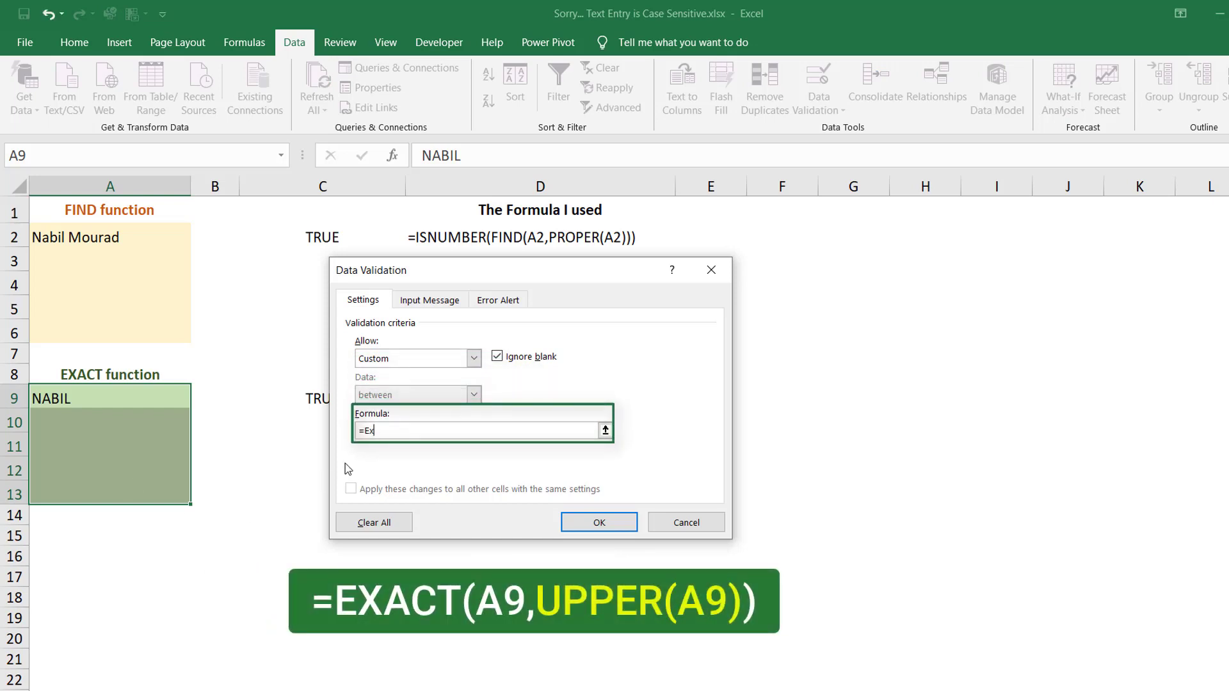
pyautogui.write('act(')
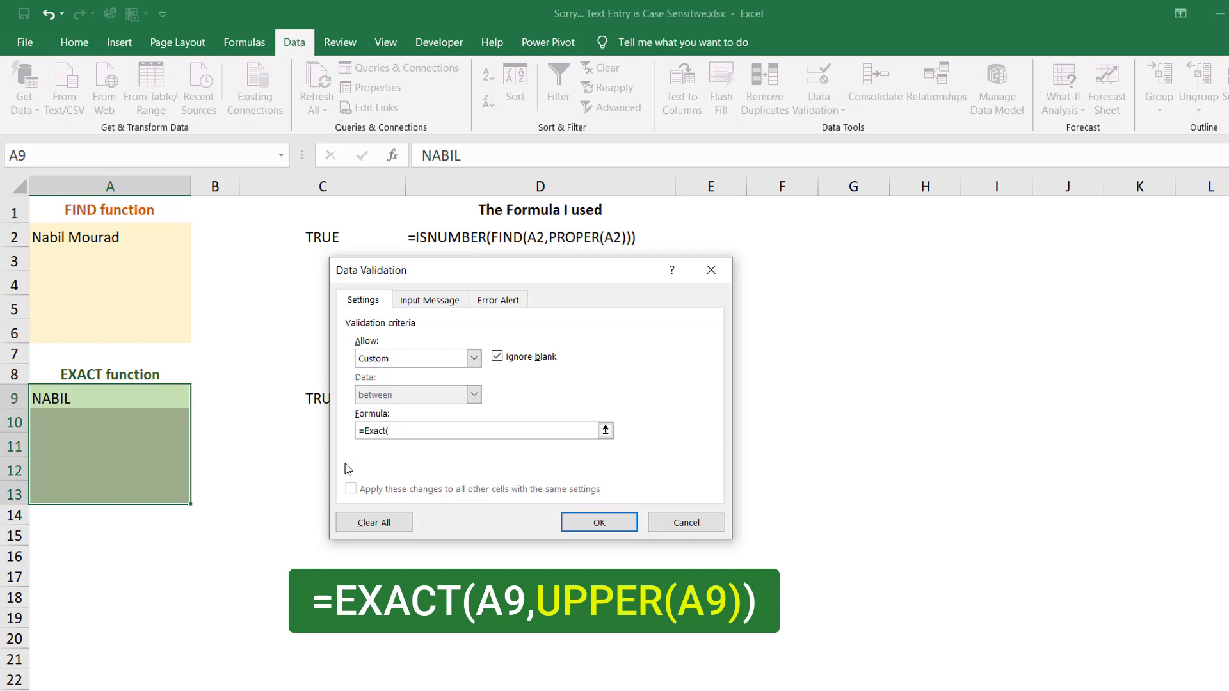
pyautogui.click(158, 391)
pyautogui.click(147, 391)
pyautogui.write(')')
pyautogui.click(600, 525)
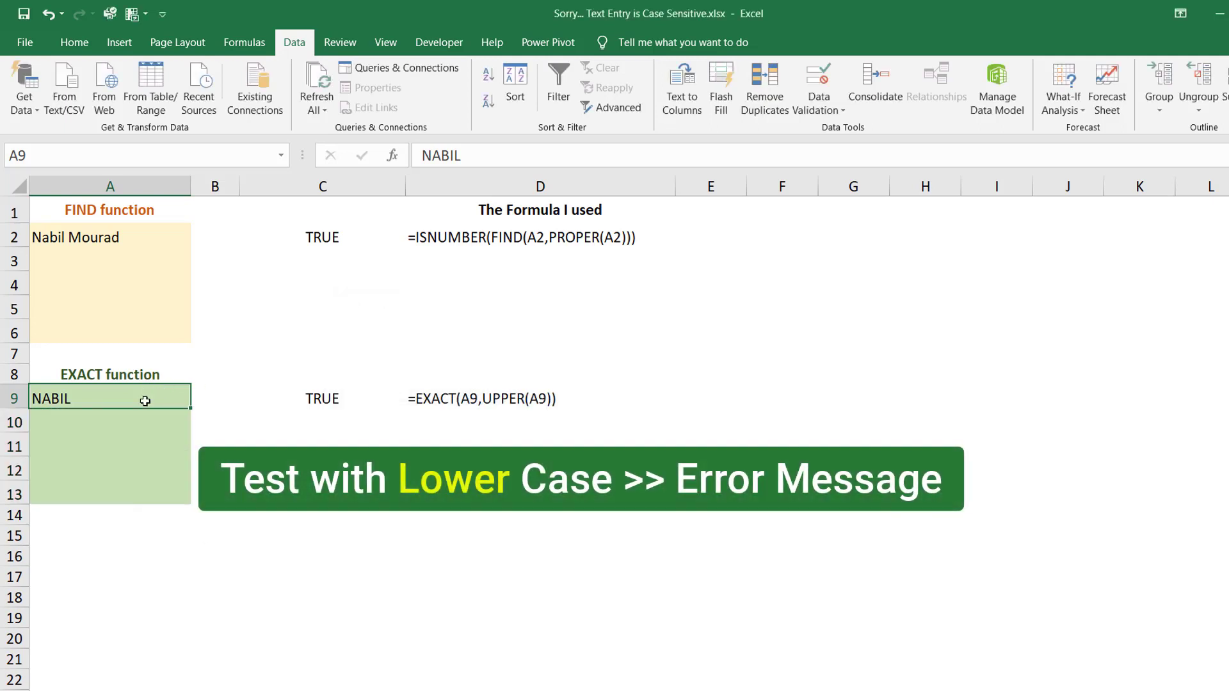
# Try the name in A9 in lowercase and Proper case (both rejected), then in capitals (accepted)
pyautogui.press('Delete')
pyautogui.write('nabil')
pyautogui.press('Return')
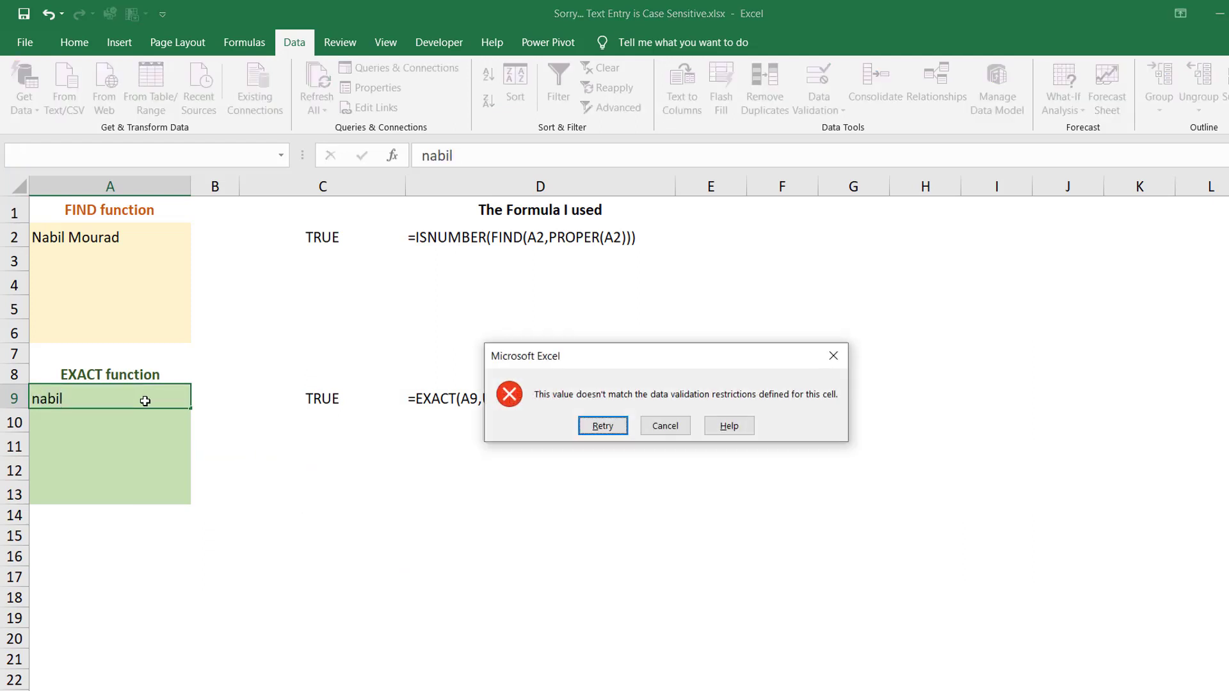
pyautogui.click(613, 425)
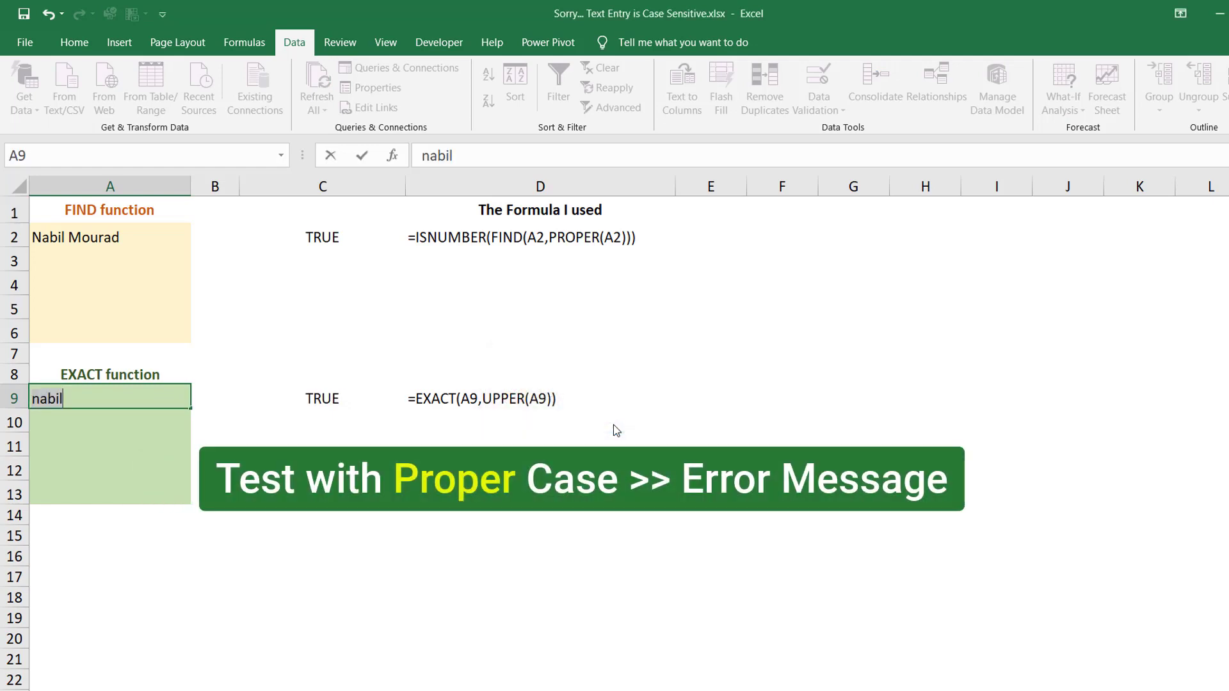
pyautogui.write('Nabi')
pyautogui.write('l')
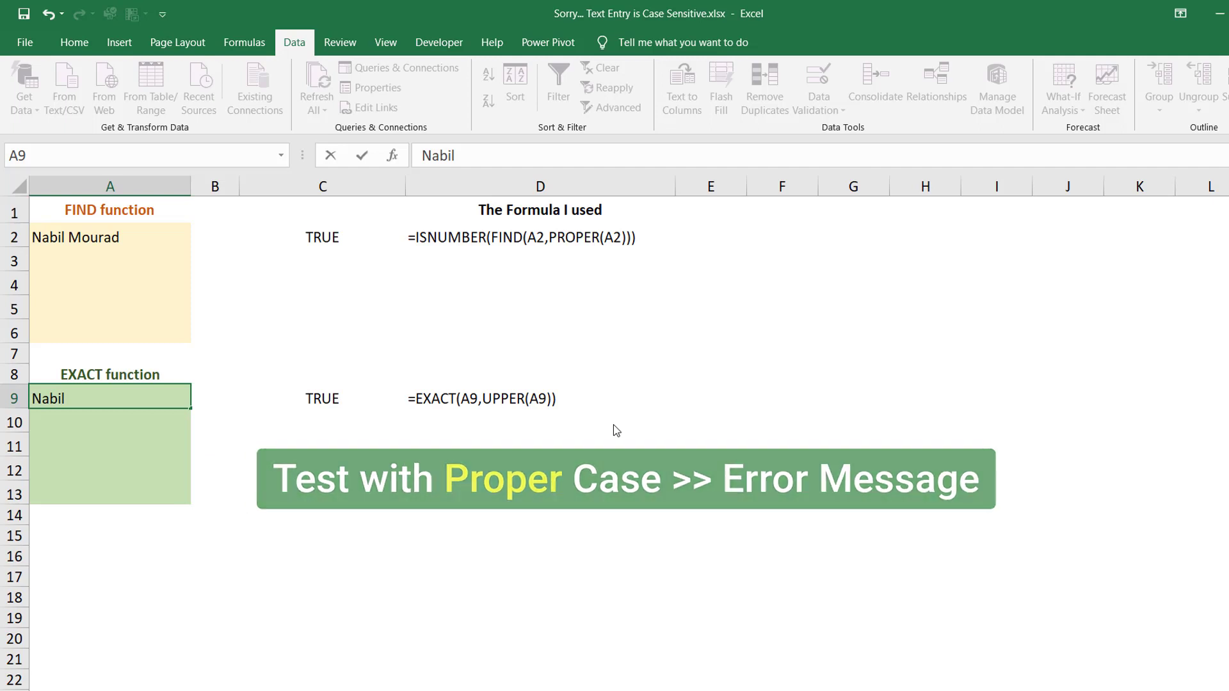
pyautogui.press('Return')
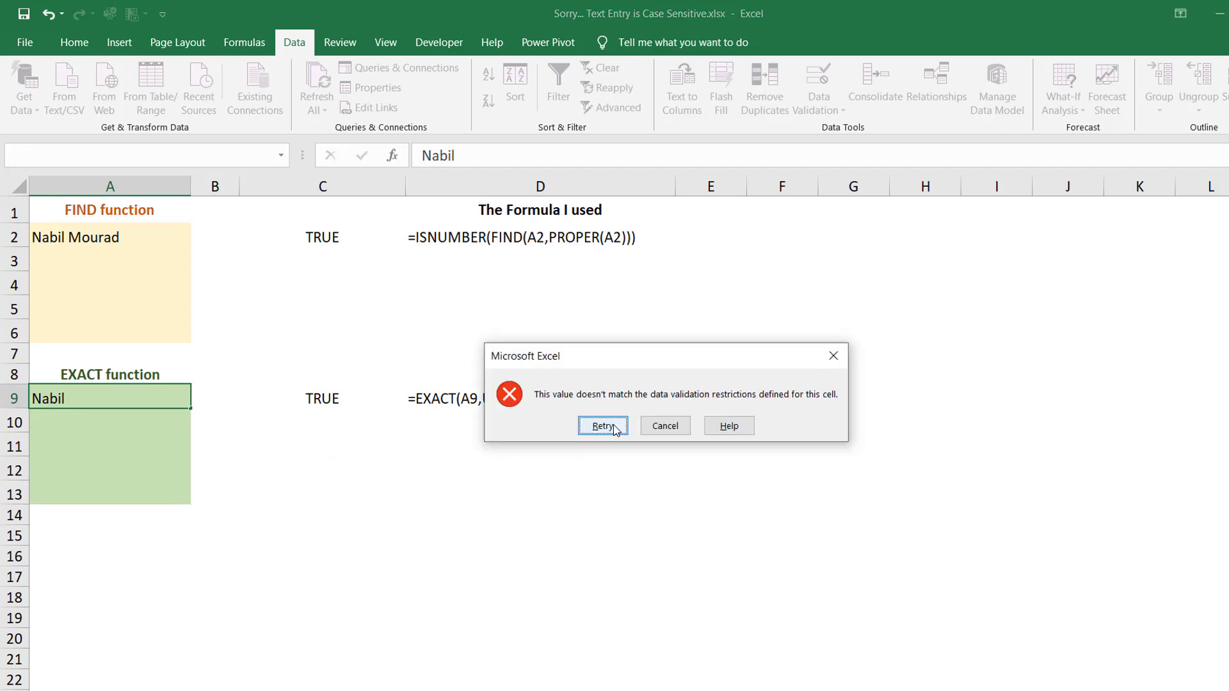
pyautogui.click(603, 426)
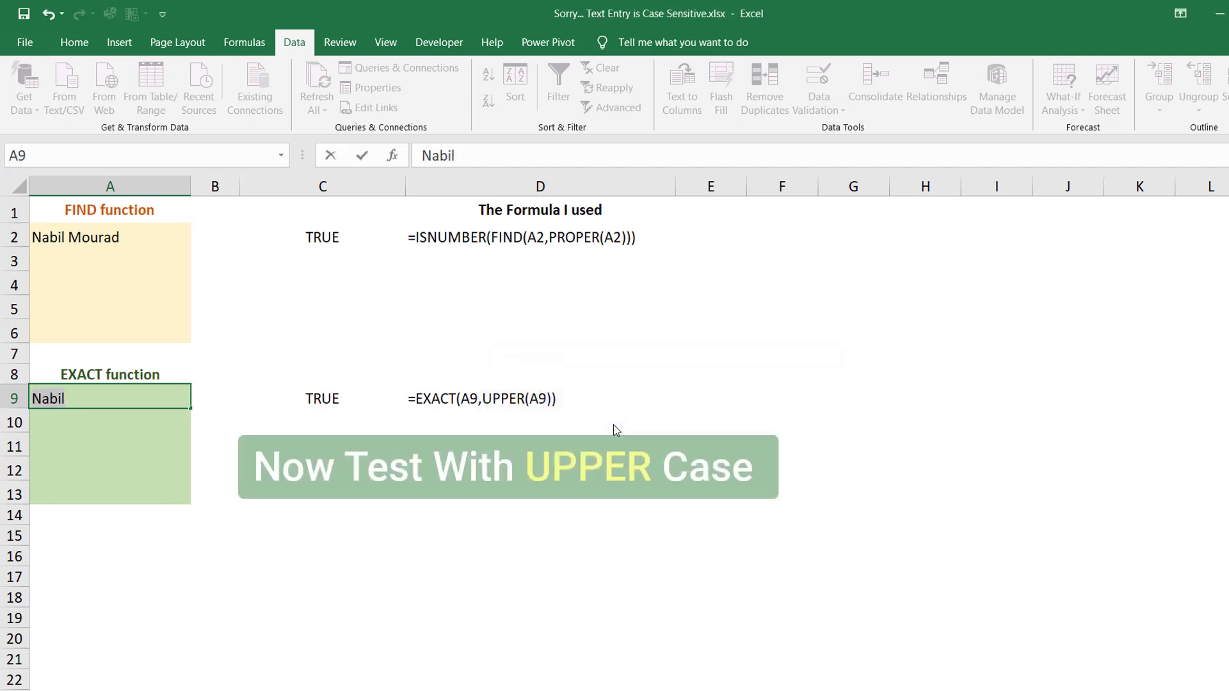
pyautogui.write('NABIL')
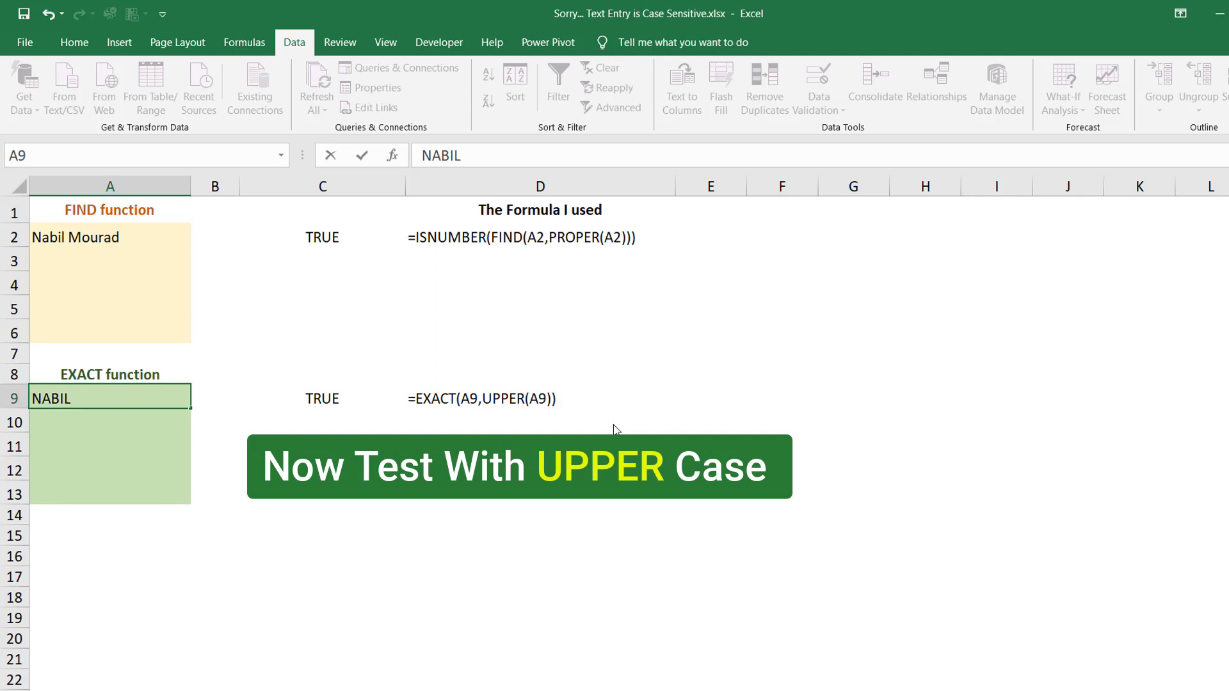
pyautogui.press('Return')
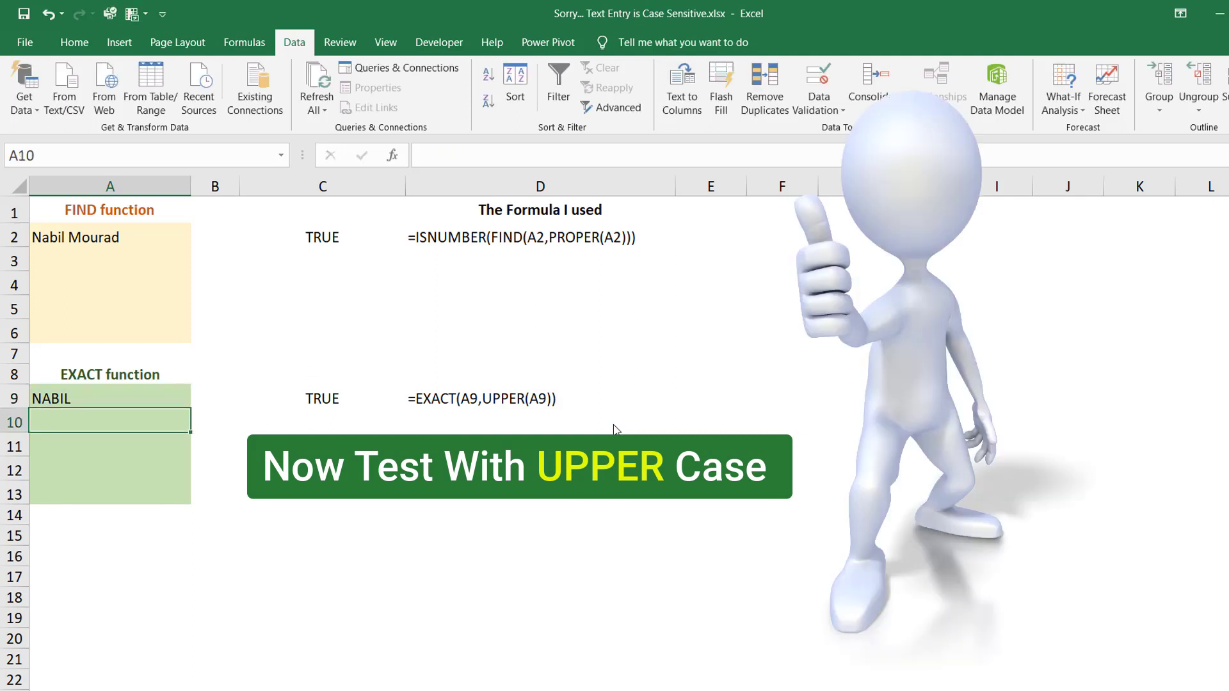